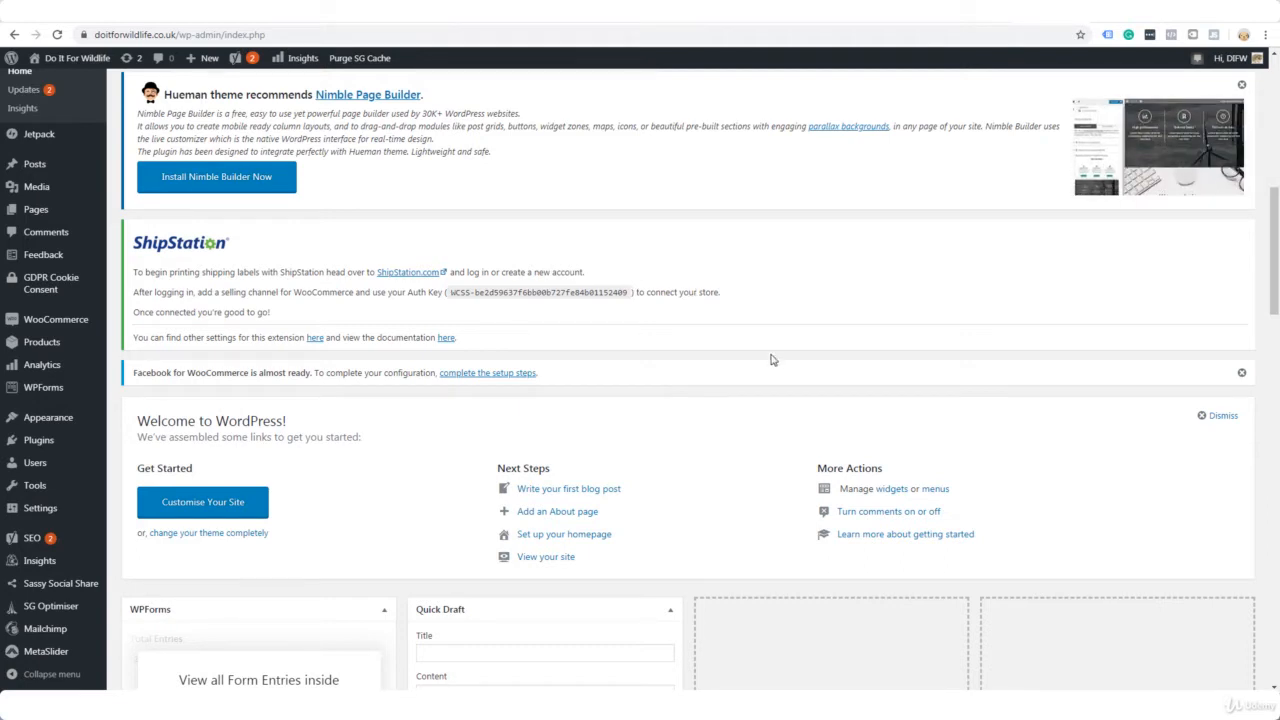
- Open the WooCommerce store settings from the WordPress dashboard
{"action": "scroll", "coordinate": [611, 394], "scroll_direction": "down", "scroll_amount": 2}
{"action": "scroll", "coordinate": [614, 394], "scroll_direction": "up", "scroll_amount": 4}
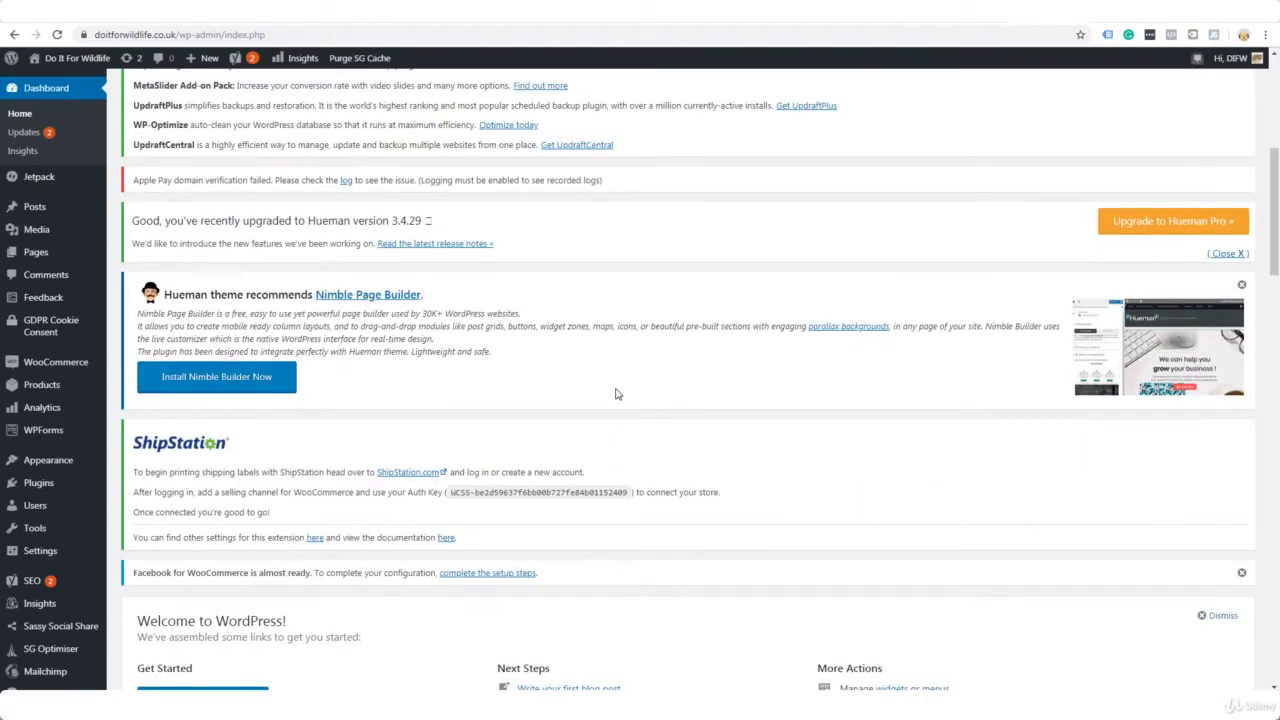
{"action": "scroll", "coordinate": [616, 394], "scroll_direction": "up", "scroll_amount": 1}
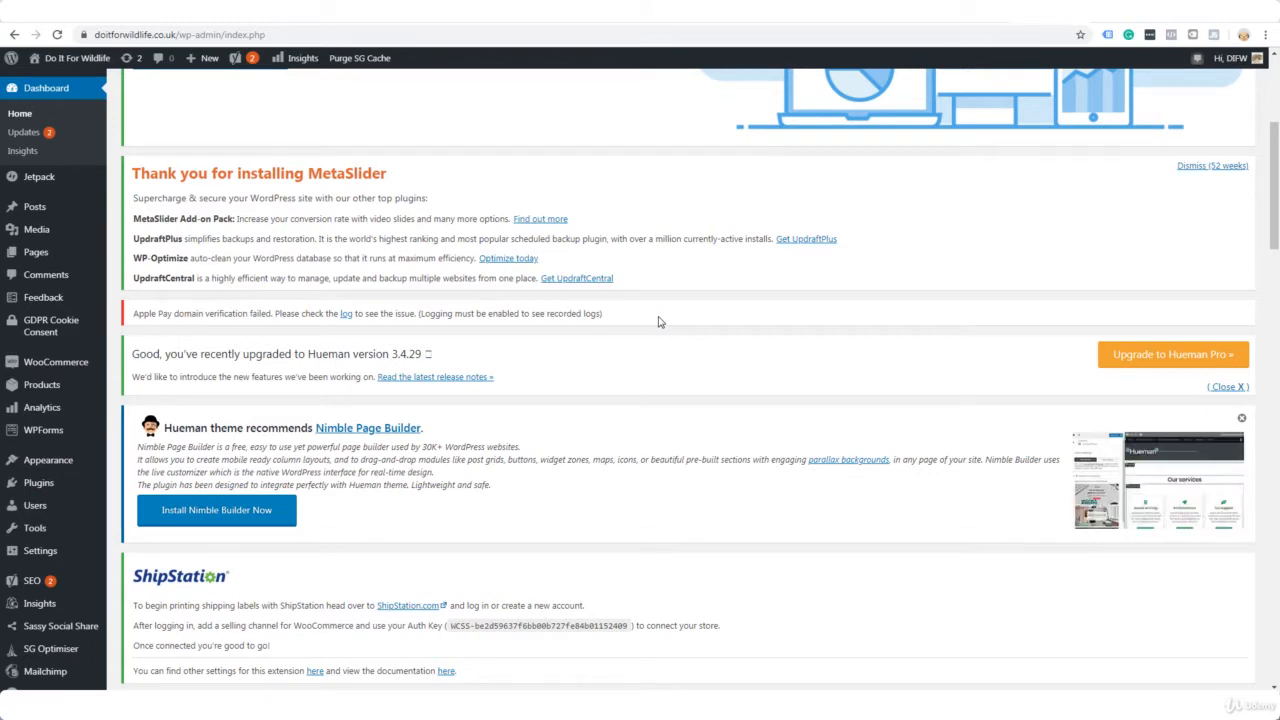
{"action": "mouse_move", "coordinate": [55, 366]}
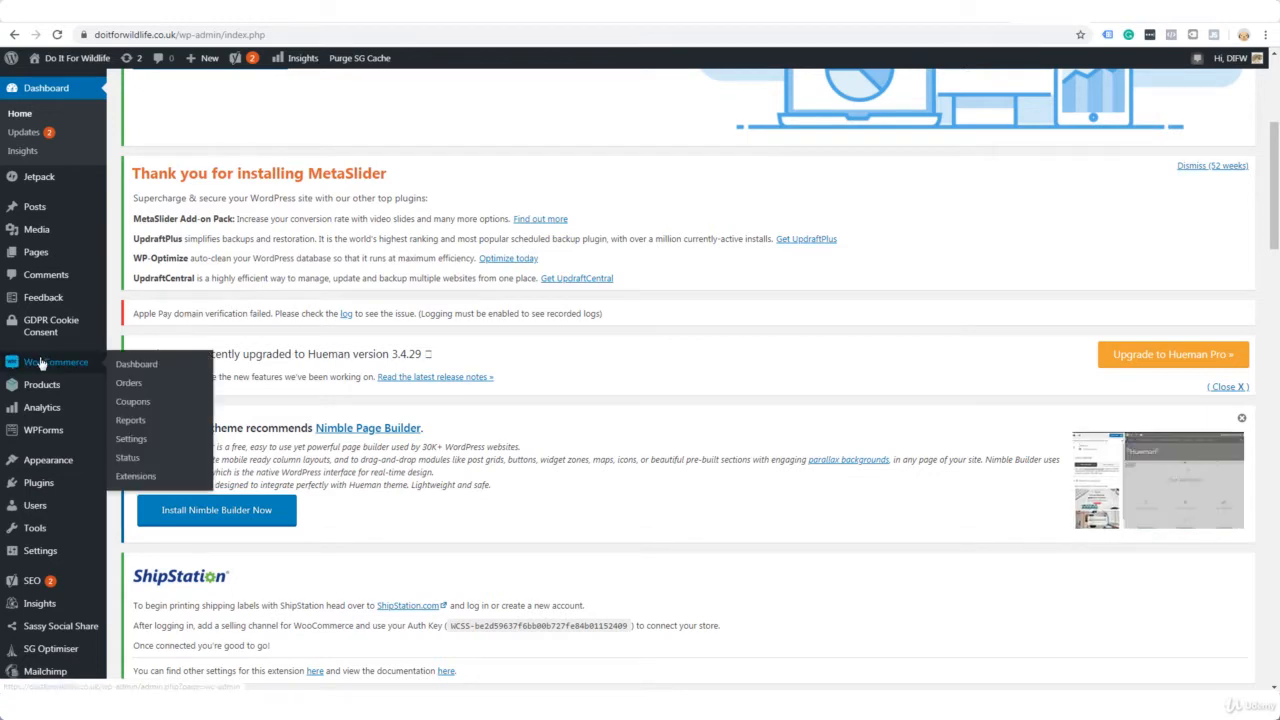
{"action": "left_click", "coordinate": [131, 440]}
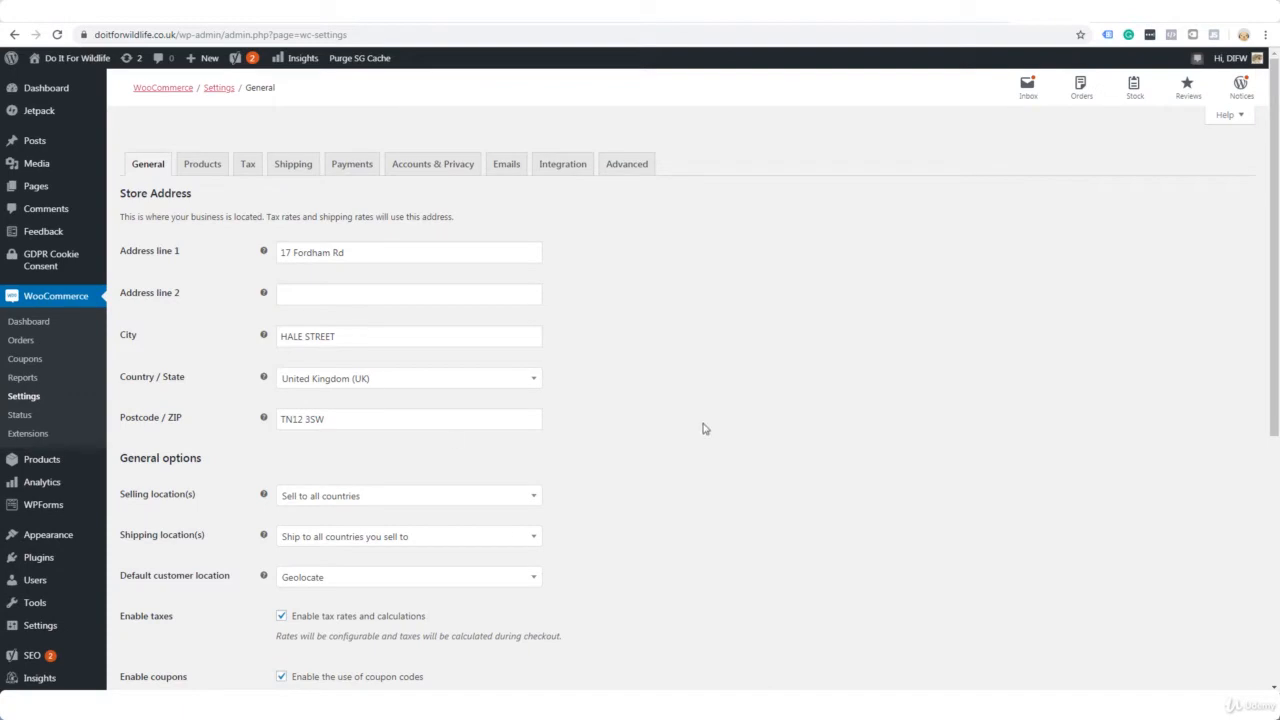
- Try the selling location option "Sell to all countries, except for..." and open its list of excluded countries
{"action": "scroll", "coordinate": [680, 425], "scroll_direction": "down", "scroll_amount": 2}
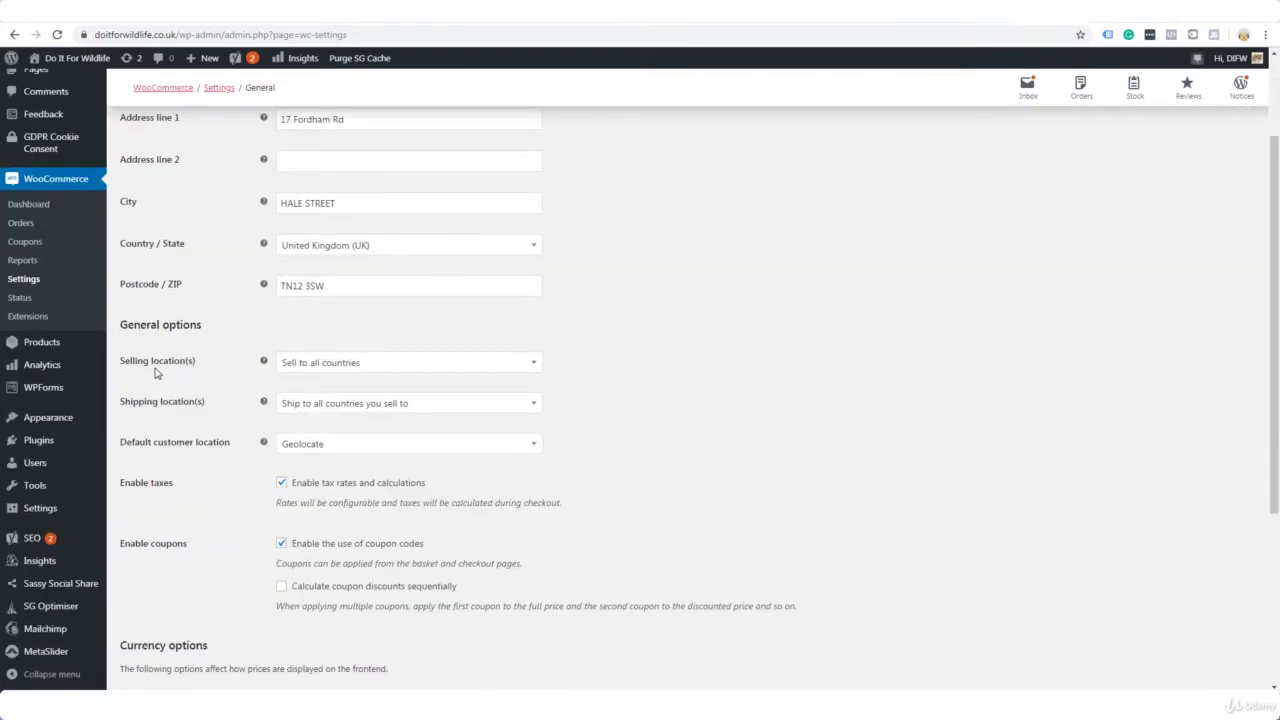
{"action": "left_click", "coordinate": [526, 365]}
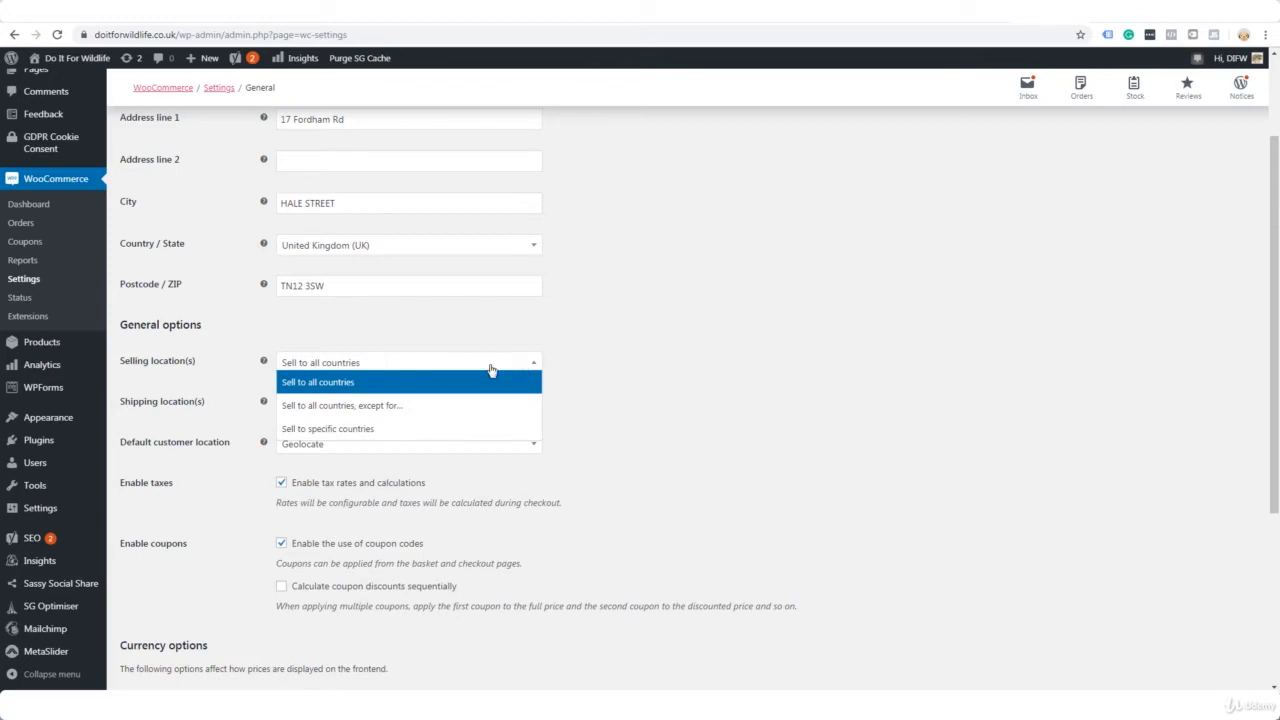
{"action": "left_click", "coordinate": [335, 390]}
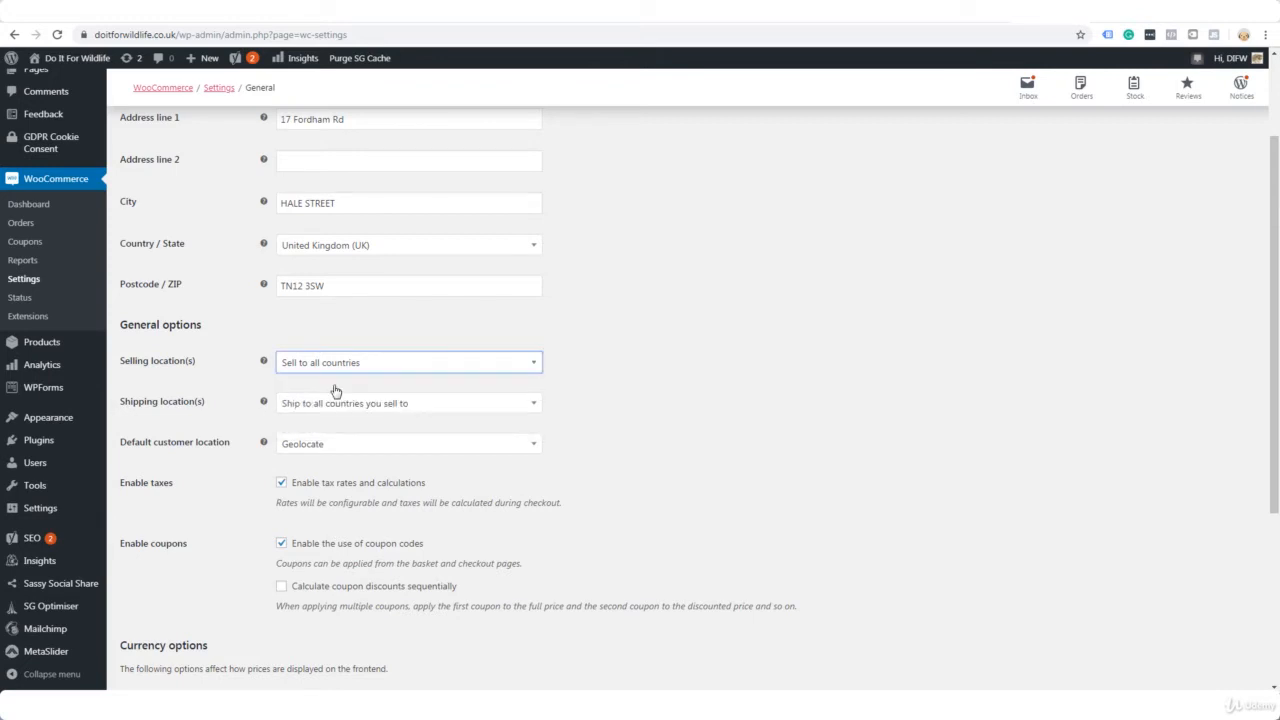
{"action": "left_click", "coordinate": [340, 364]}
{"action": "left_click", "coordinate": [425, 407]}
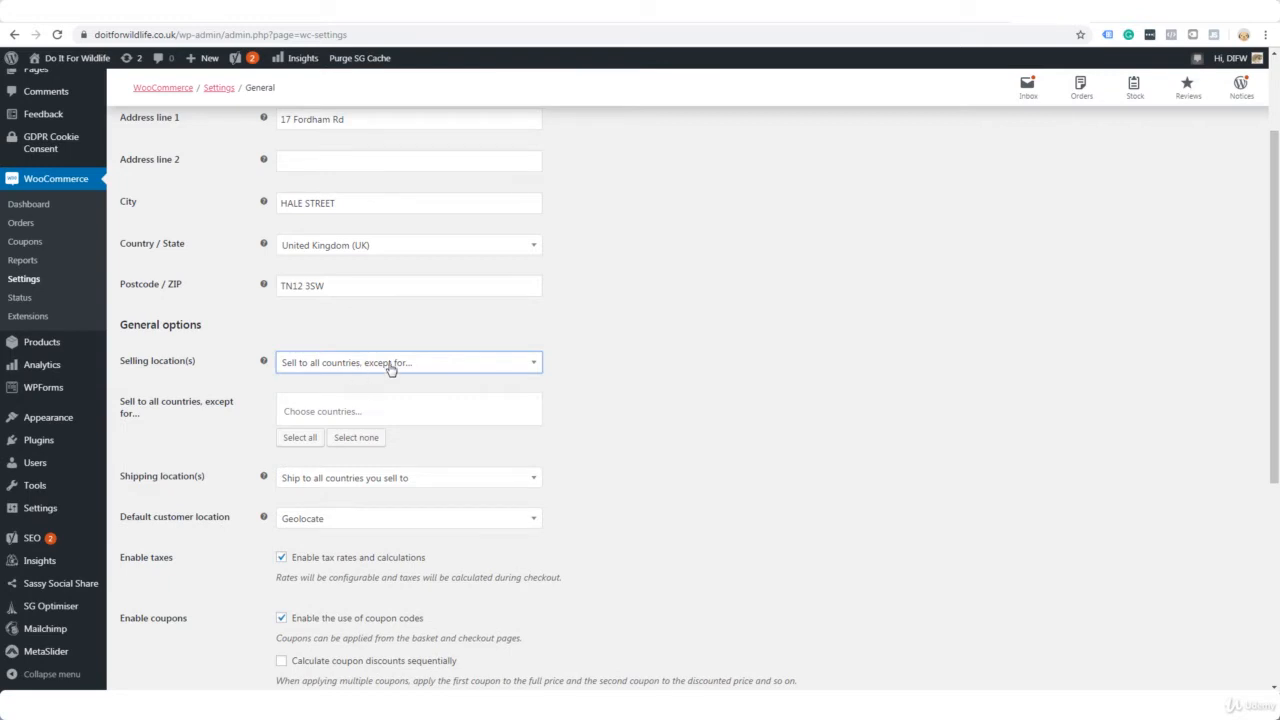
{"action": "left_click", "coordinate": [313, 406]}
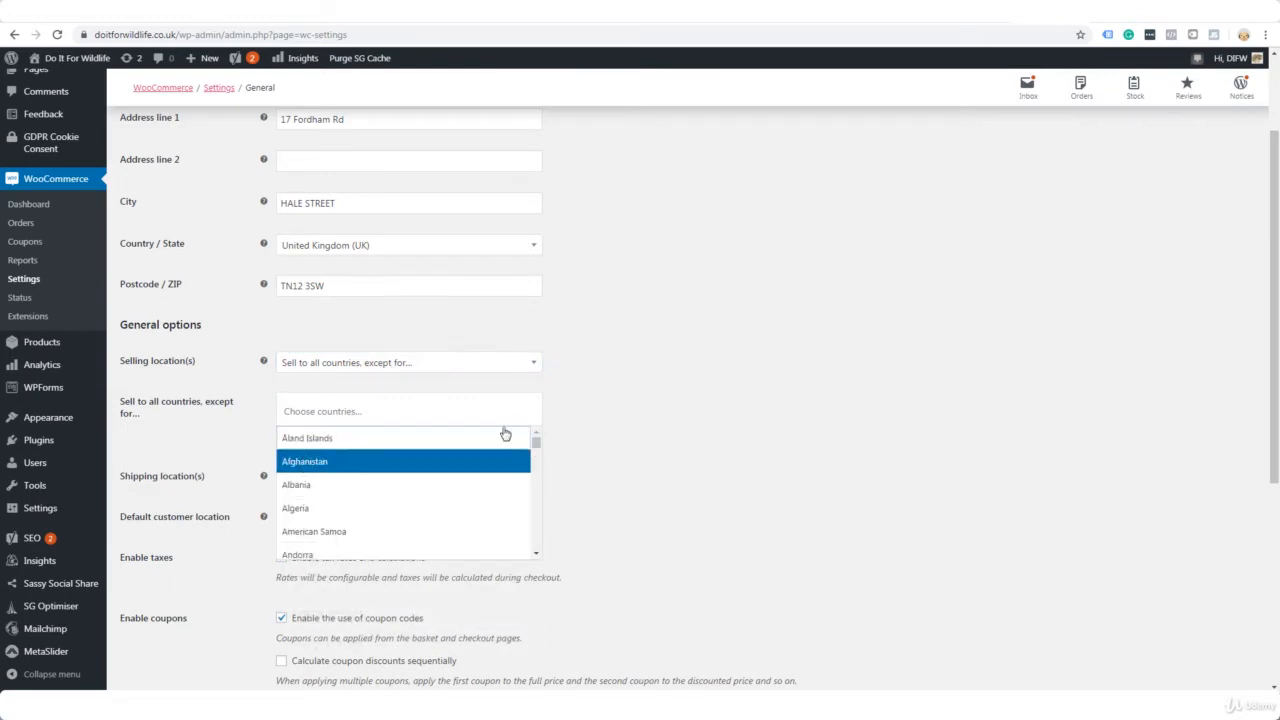
- Try the selling location option "Sell to specific countries" and browse its list of countries
{"action": "left_click", "coordinate": [531, 363]}
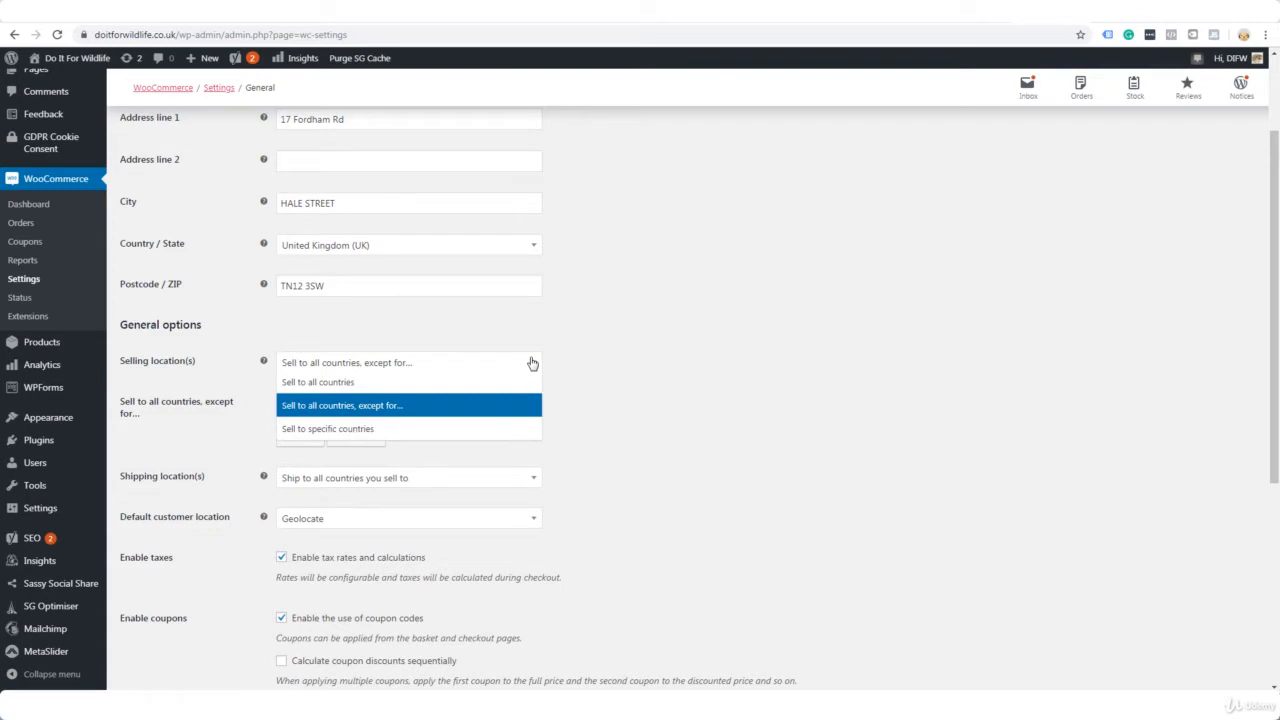
{"action": "left_click", "coordinate": [374, 429]}
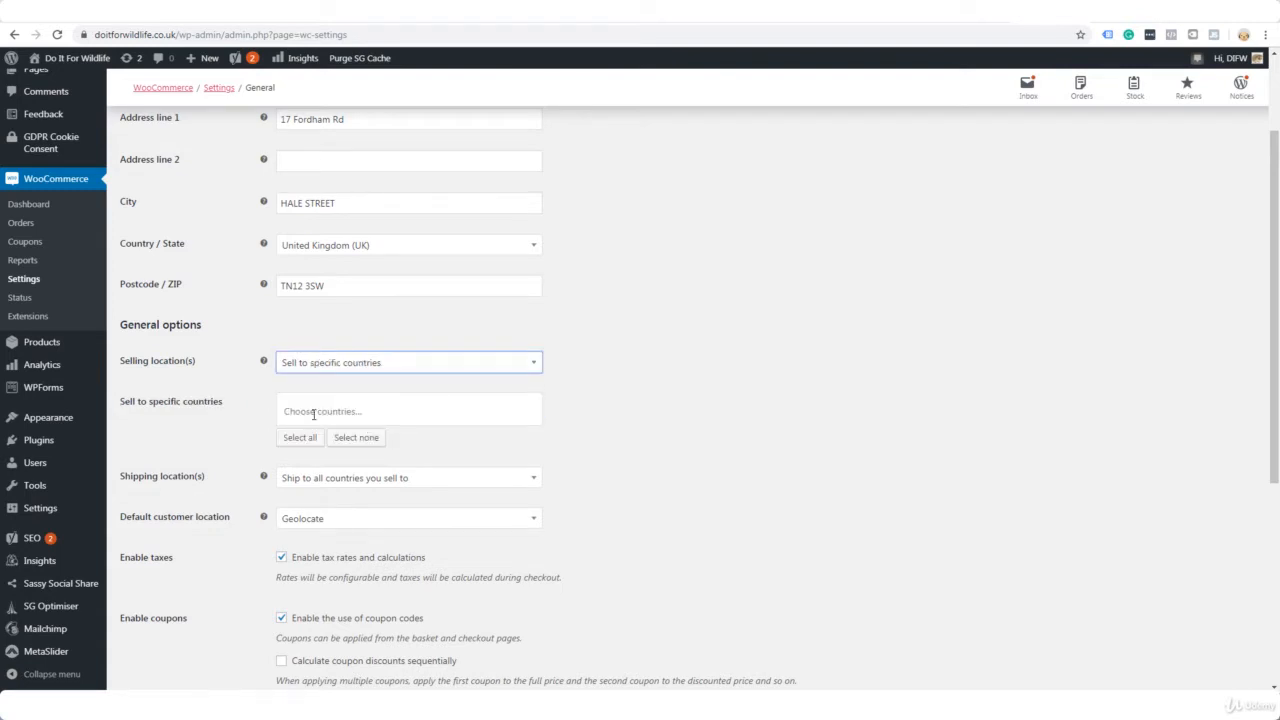
{"action": "left_click", "coordinate": [313, 410]}
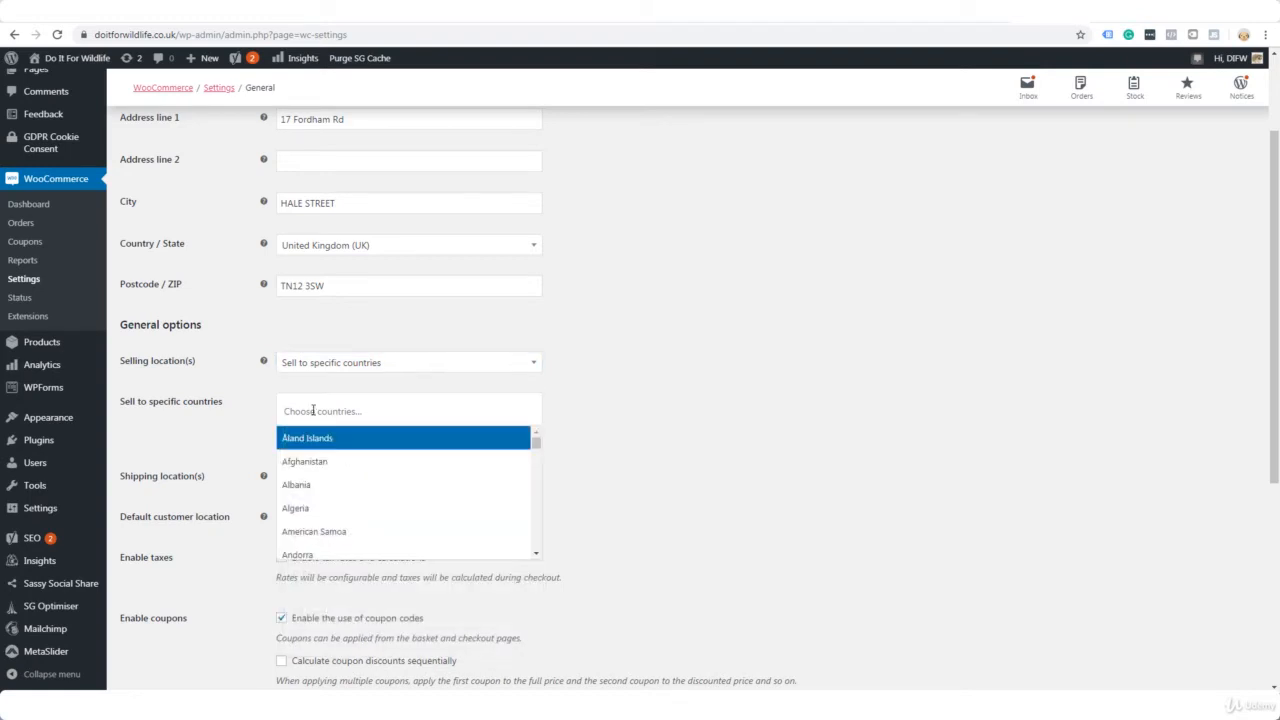
{"action": "scroll", "coordinate": [540, 445], "scroll_direction": "down", "scroll_amount": 5}
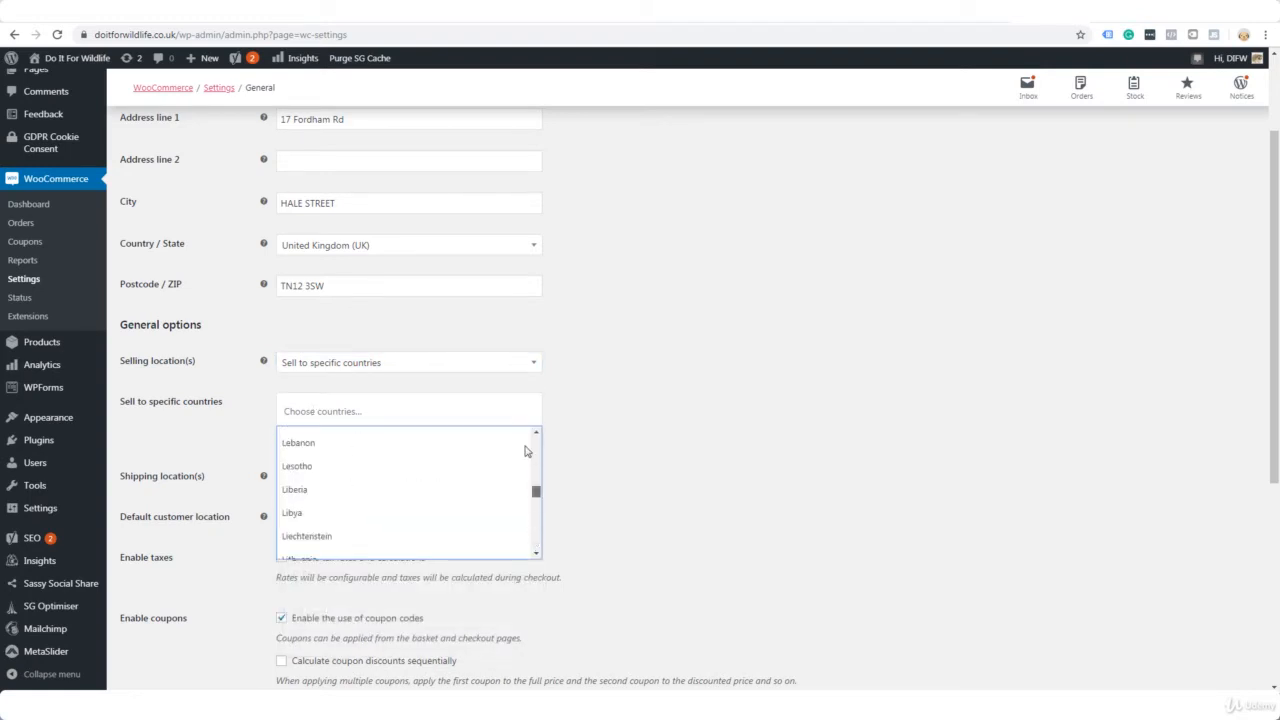
{"action": "left_click", "coordinate": [724, 471]}
- Set the selling locations to "Sell to all countries" and look through the default customer location options
{"action": "left_click", "coordinate": [534, 364]}
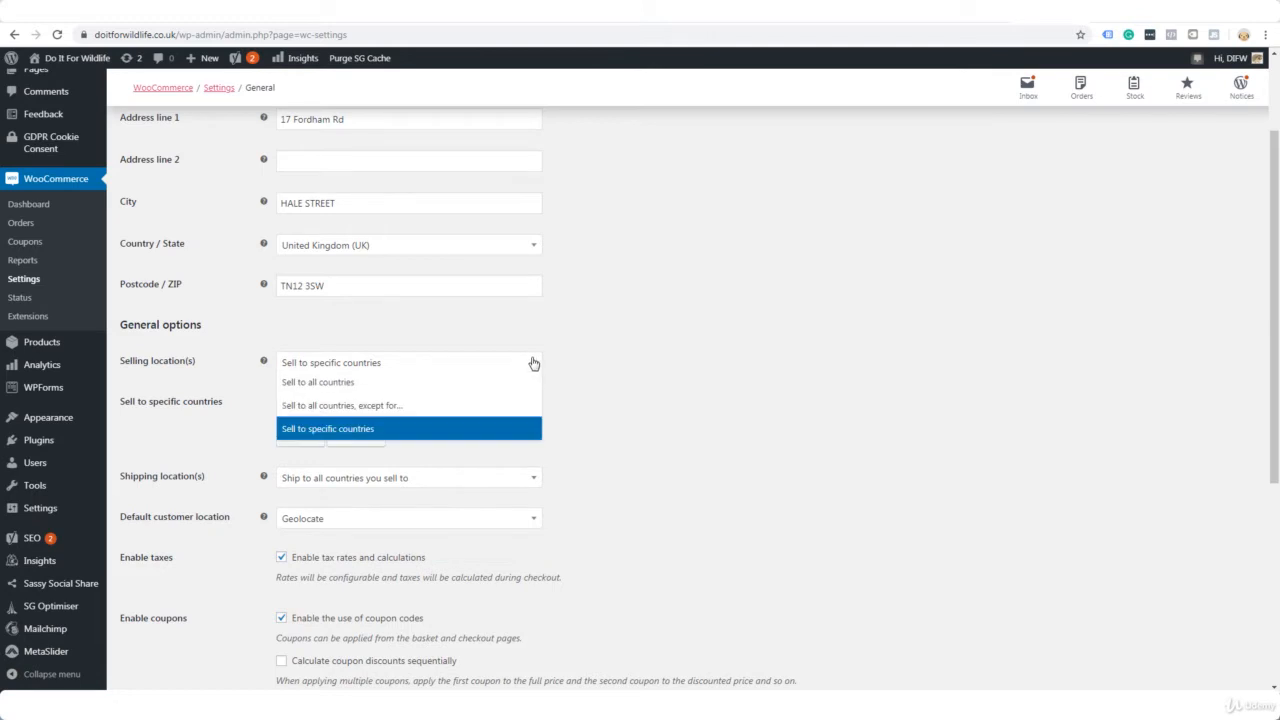
{"action": "left_click", "coordinate": [397, 383]}
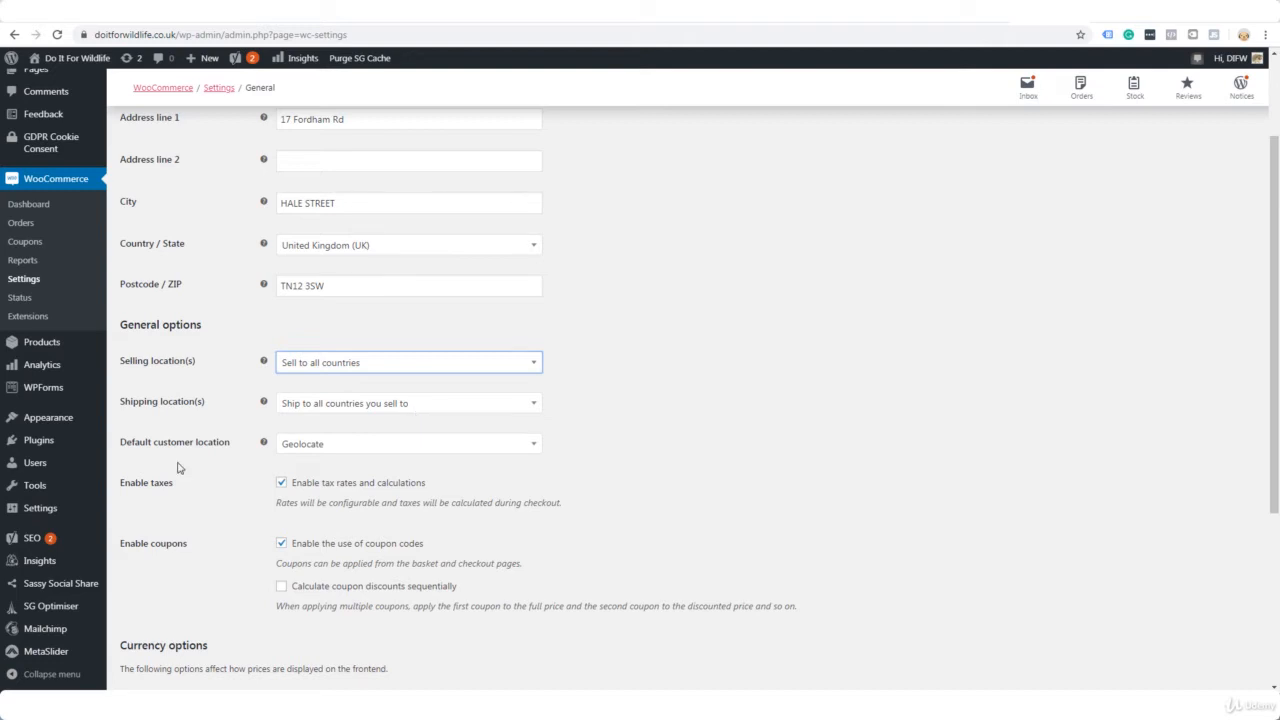
{"action": "left_click", "coordinate": [530, 452]}
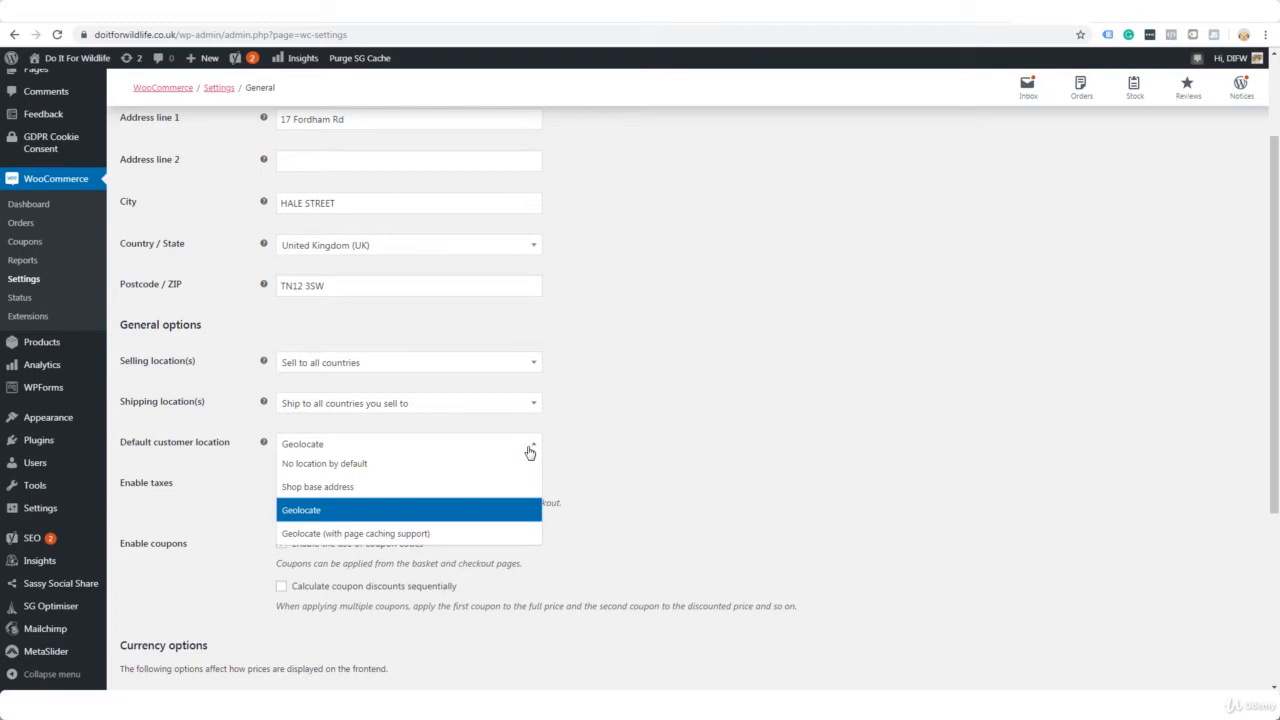
{"action": "left_click", "coordinate": [530, 452]}
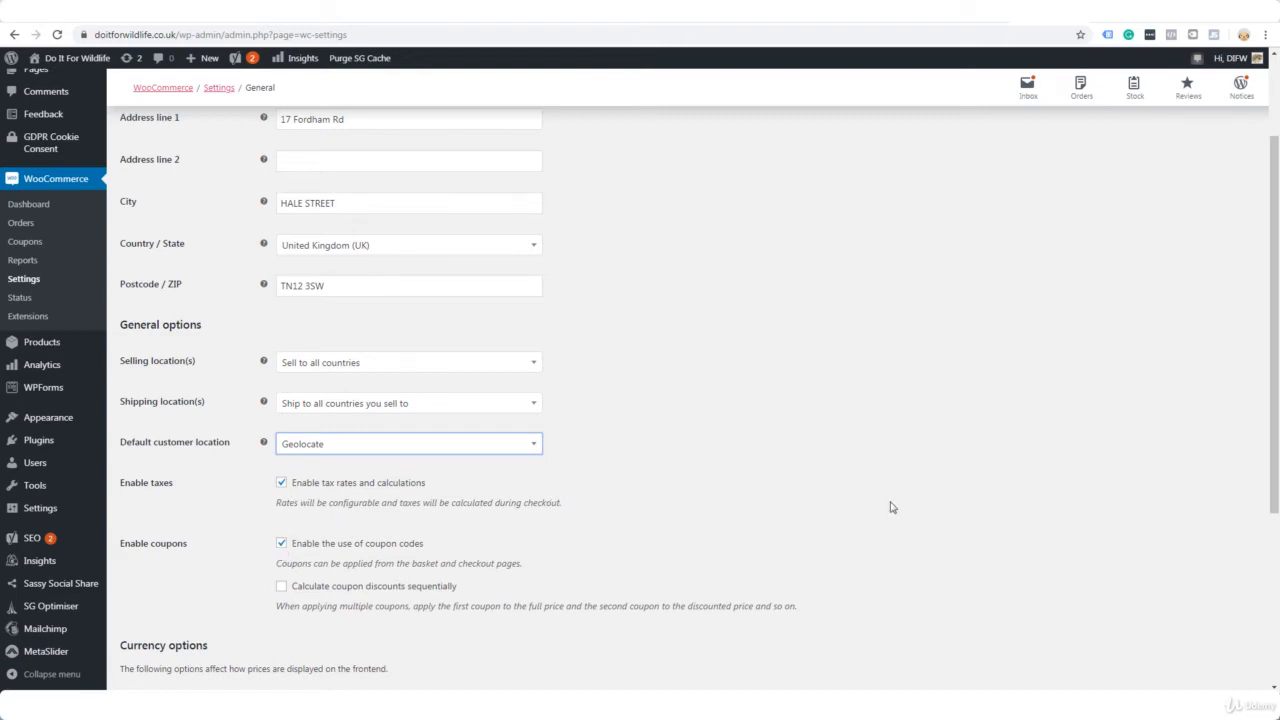
- Review the available currencies and currency position options without changing them, and save the general settings
{"action": "scroll", "coordinate": [895, 508], "scroll_direction": "down", "scroll_amount": 2}
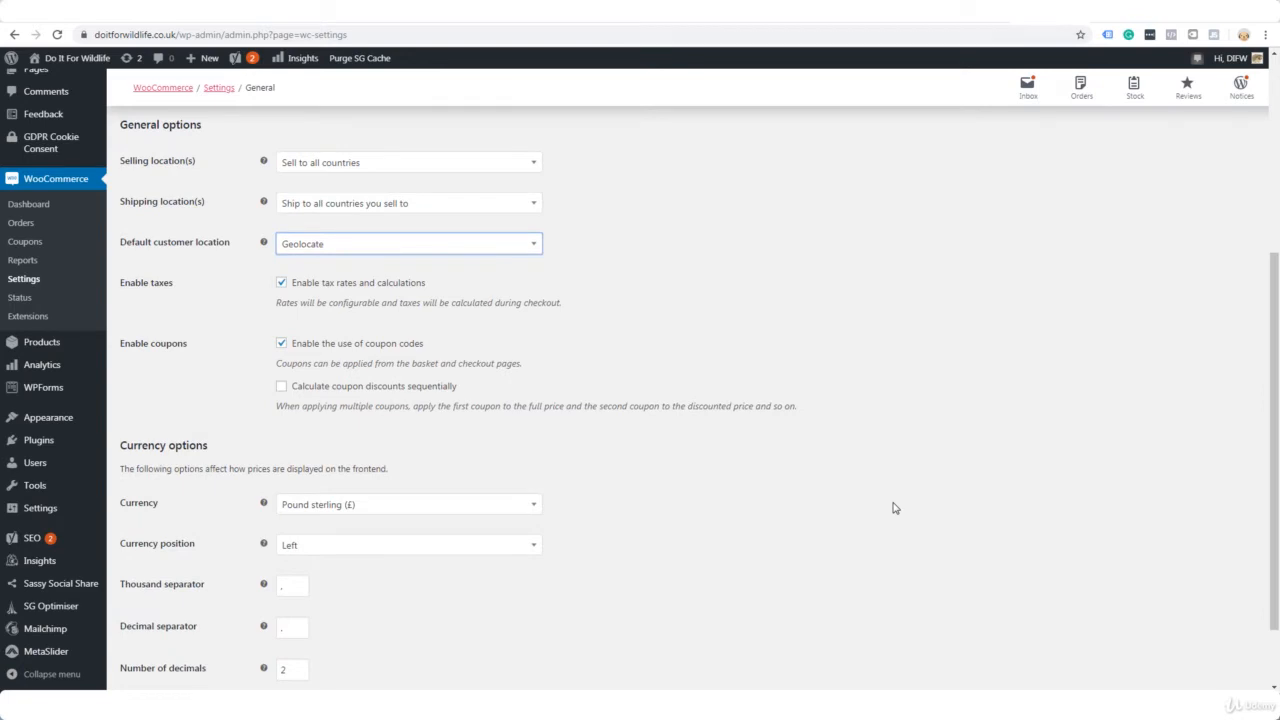
{"action": "scroll", "coordinate": [895, 508], "scroll_direction": "down", "scroll_amount": 1}
{"action": "left_click", "coordinate": [515, 425]}
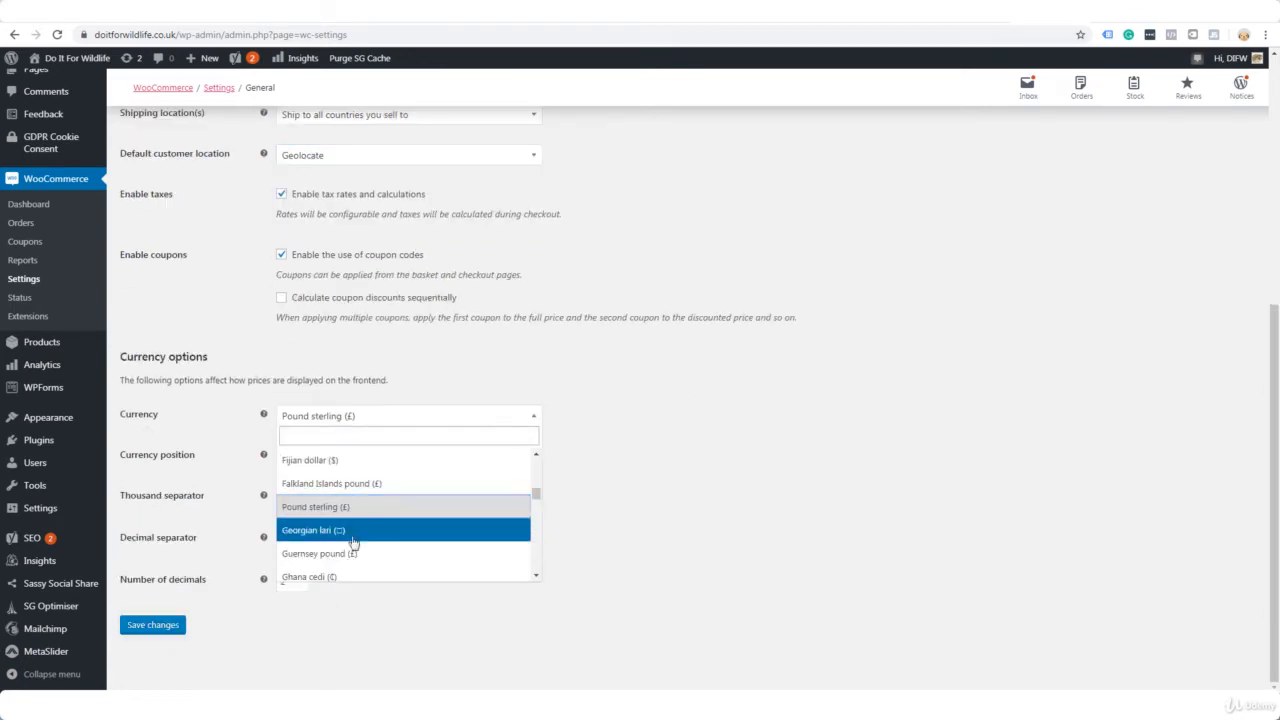
{"action": "left_click", "coordinate": [650, 470]}
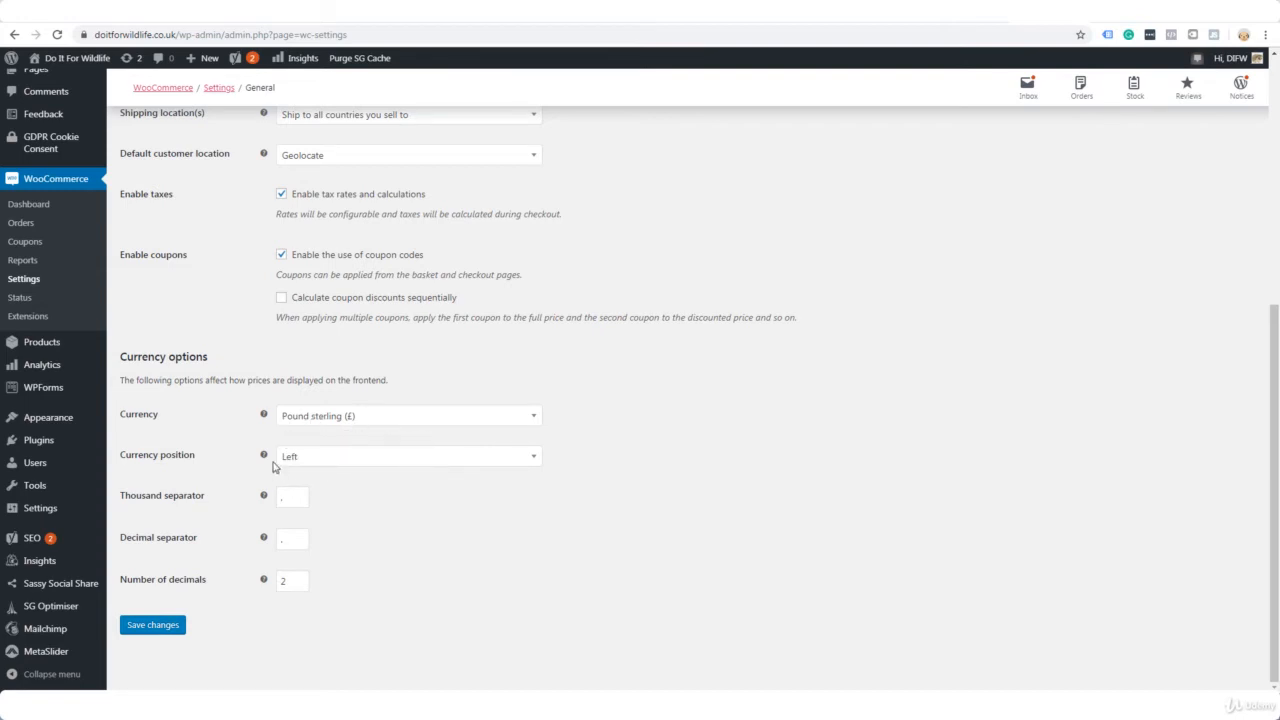
{"action": "left_click", "coordinate": [515, 459]}
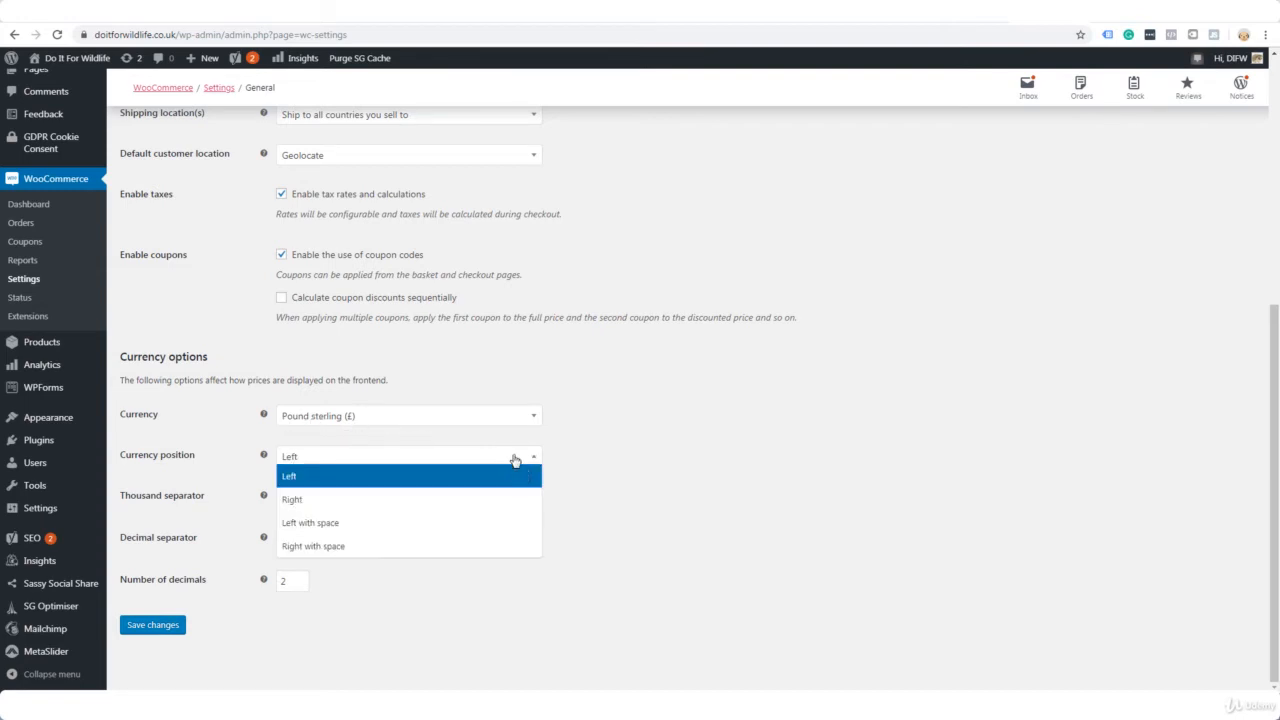
{"action": "left_click", "coordinate": [515, 459]}
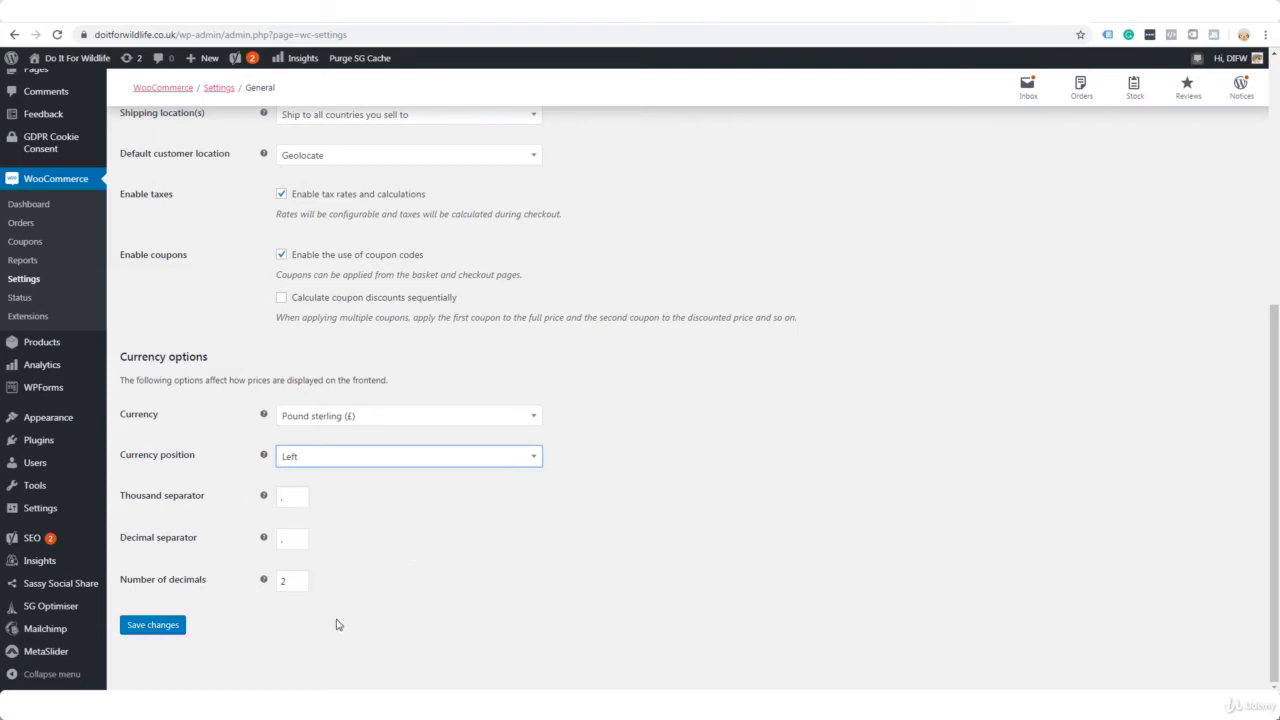
{"action": "left_click", "coordinate": [155, 627]}
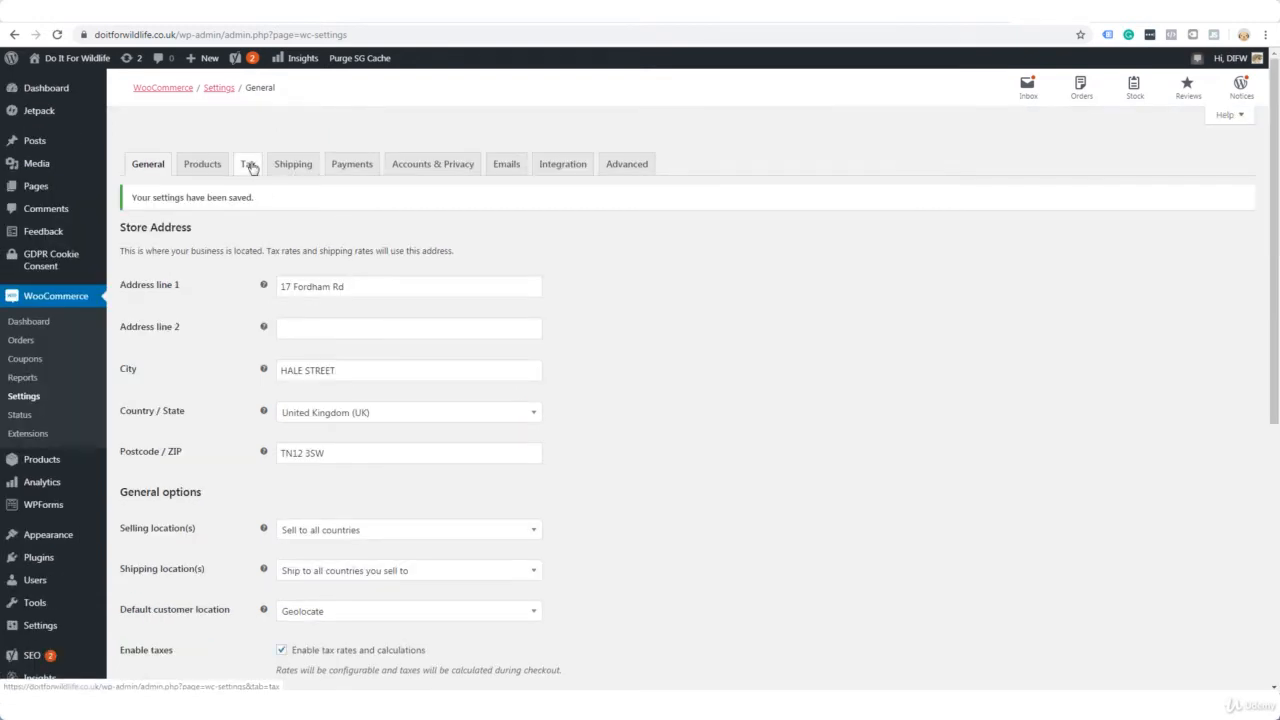
- In the payment settings, open the management page of the Stripe credit card method and select the connected account's e-mail
{"action": "left_click", "coordinate": [348, 168]}
{"action": "scroll", "coordinate": [600, 303], "scroll_direction": "down", "scroll_amount": 3}
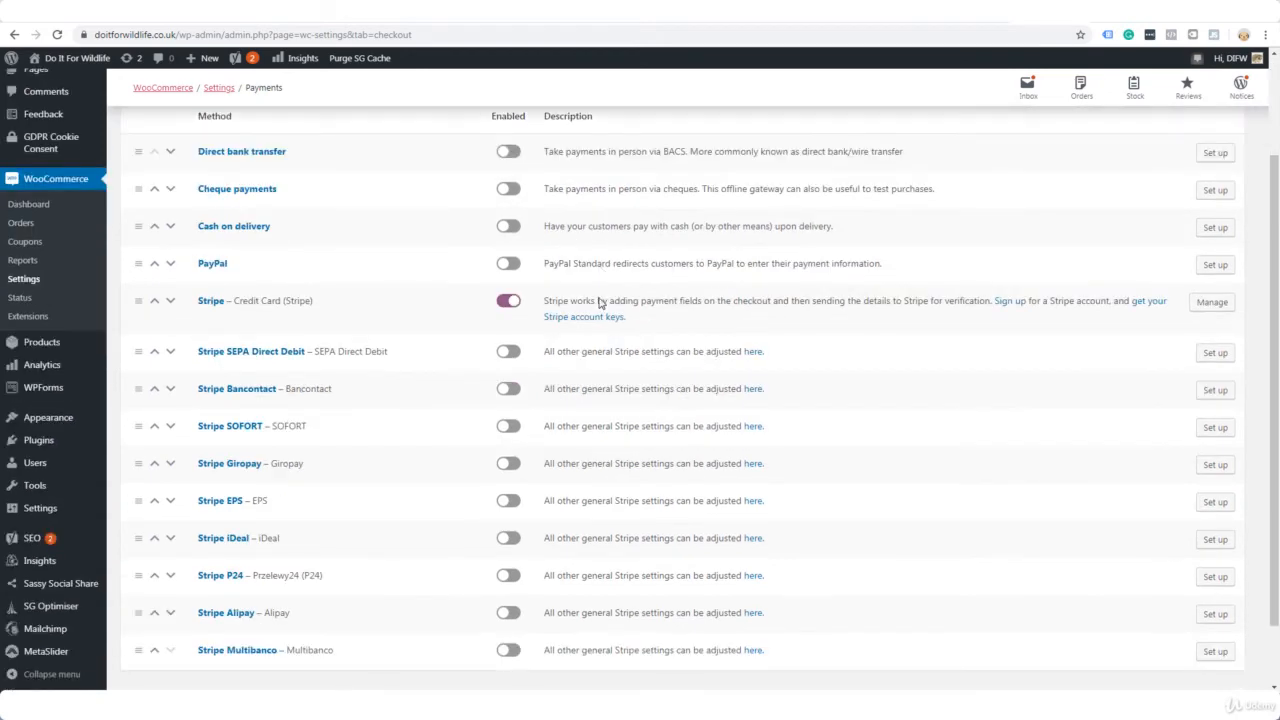
{"action": "scroll", "coordinate": [600, 303], "scroll_direction": "down", "scroll_amount": 1}
{"action": "scroll", "coordinate": [600, 303], "scroll_direction": "up", "scroll_amount": 4}
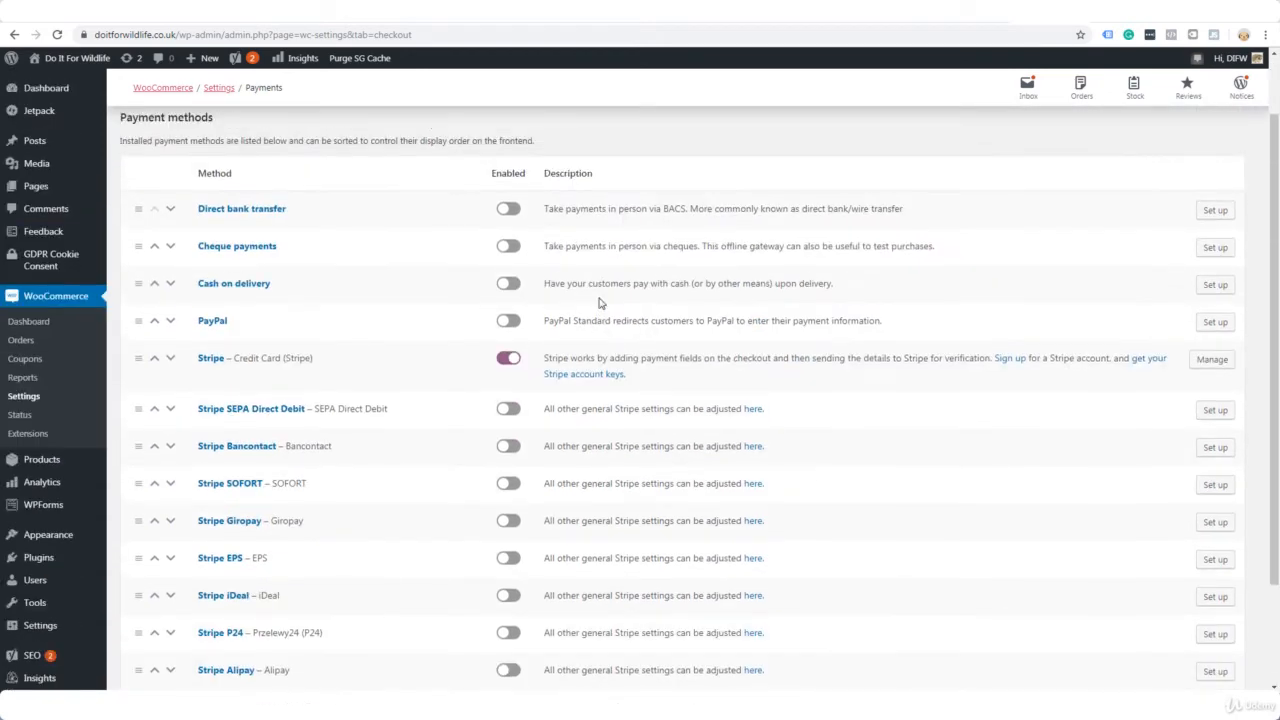
{"action": "scroll", "coordinate": [600, 303], "scroll_direction": "down", "scroll_amount": 4}
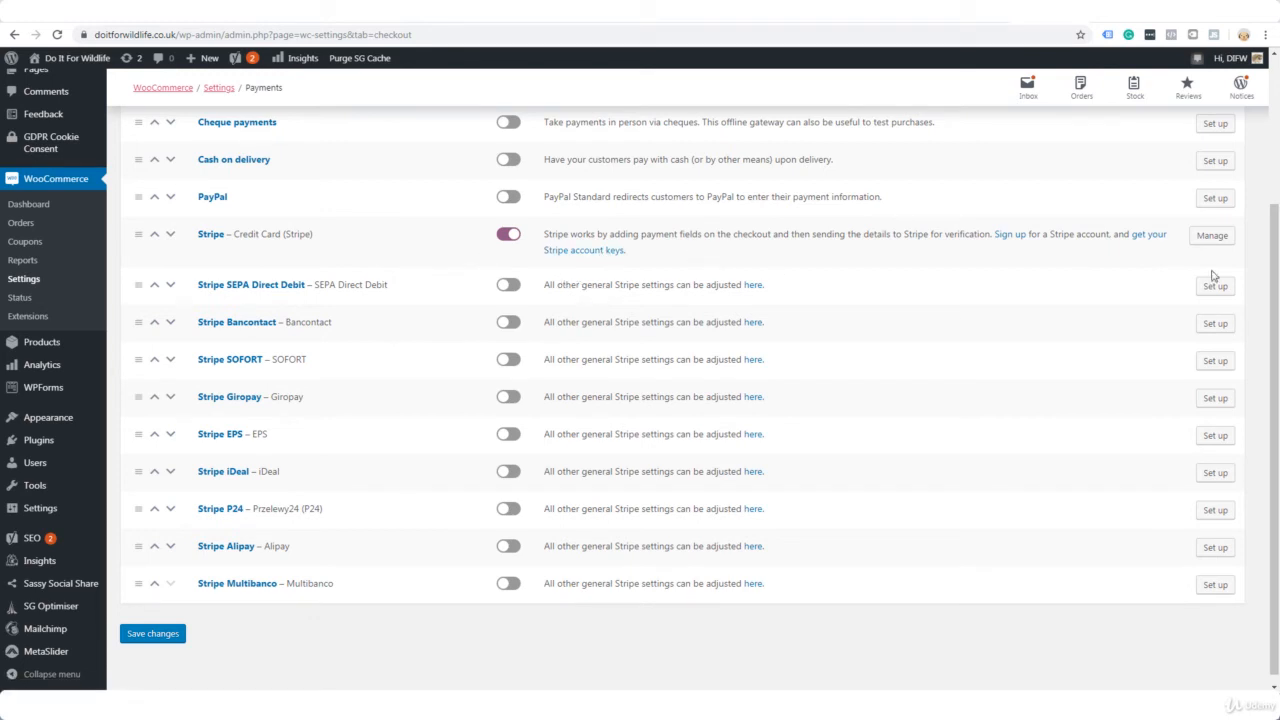
{"action": "left_click", "coordinate": [1214, 238]}
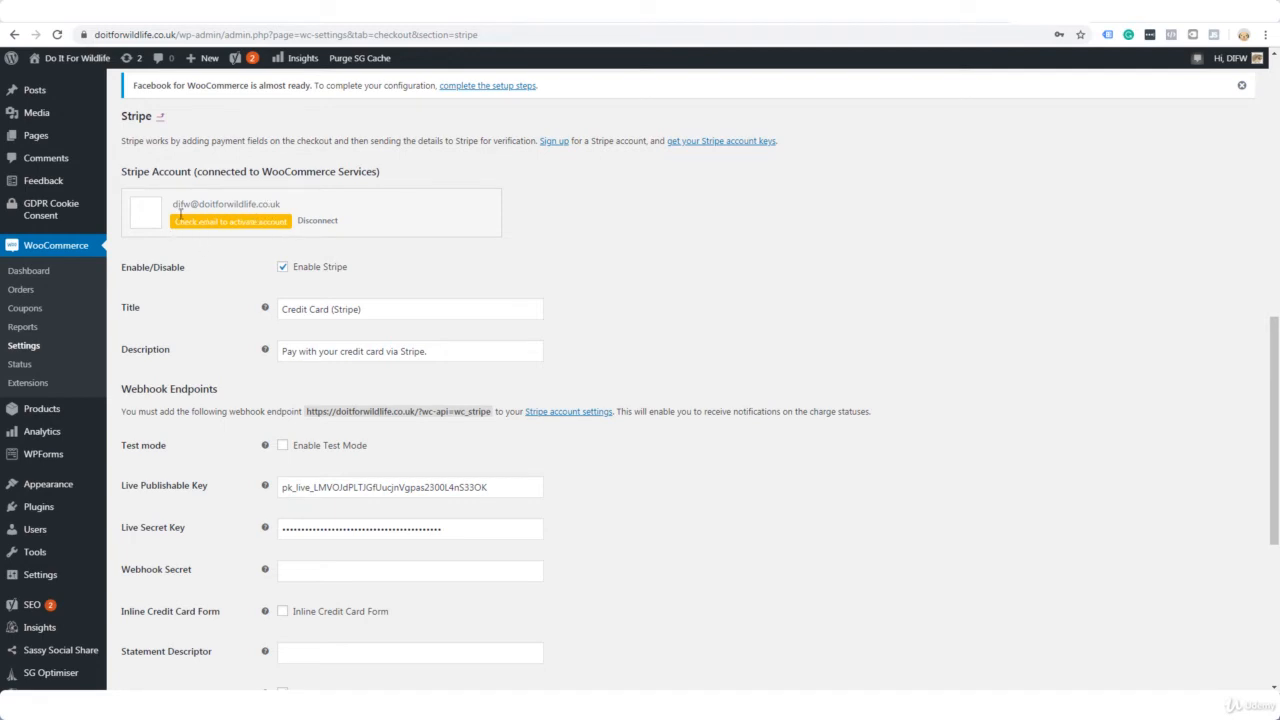
{"action": "left_click_drag", "start_coordinate": [173, 204], "coordinate": [286, 206]}
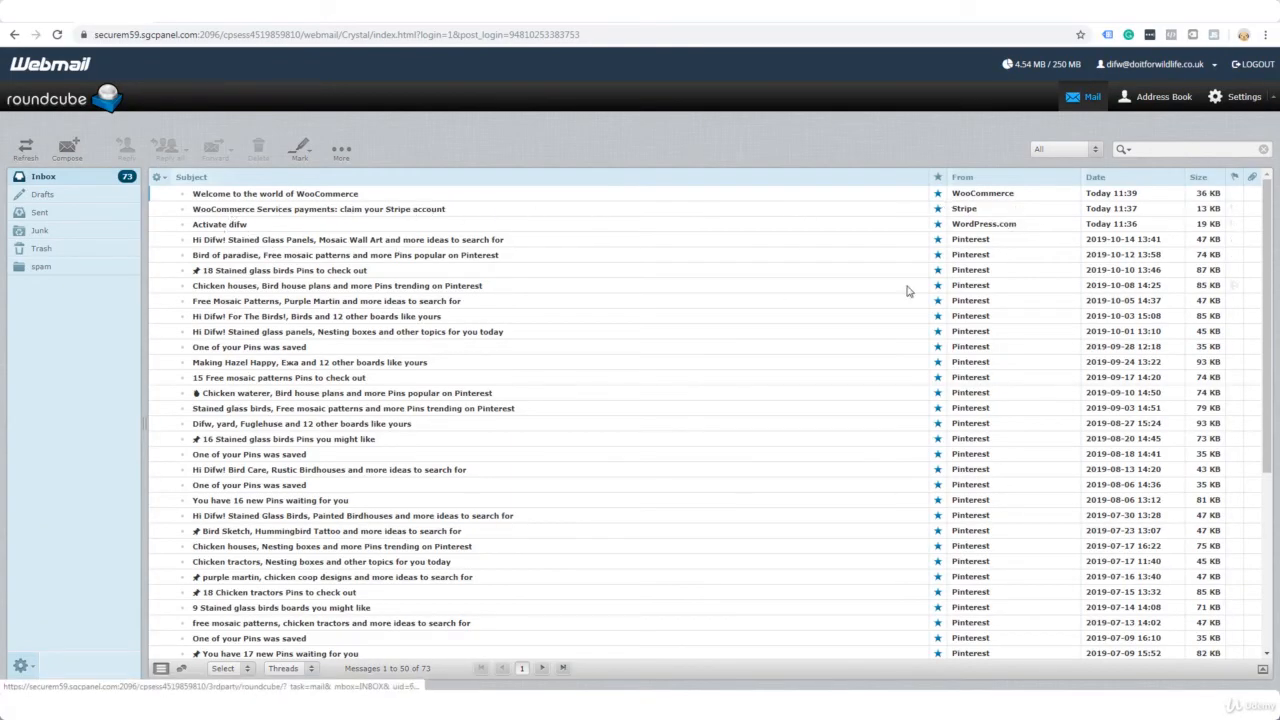
{"action": "double_click", "coordinate": [228, 225]}
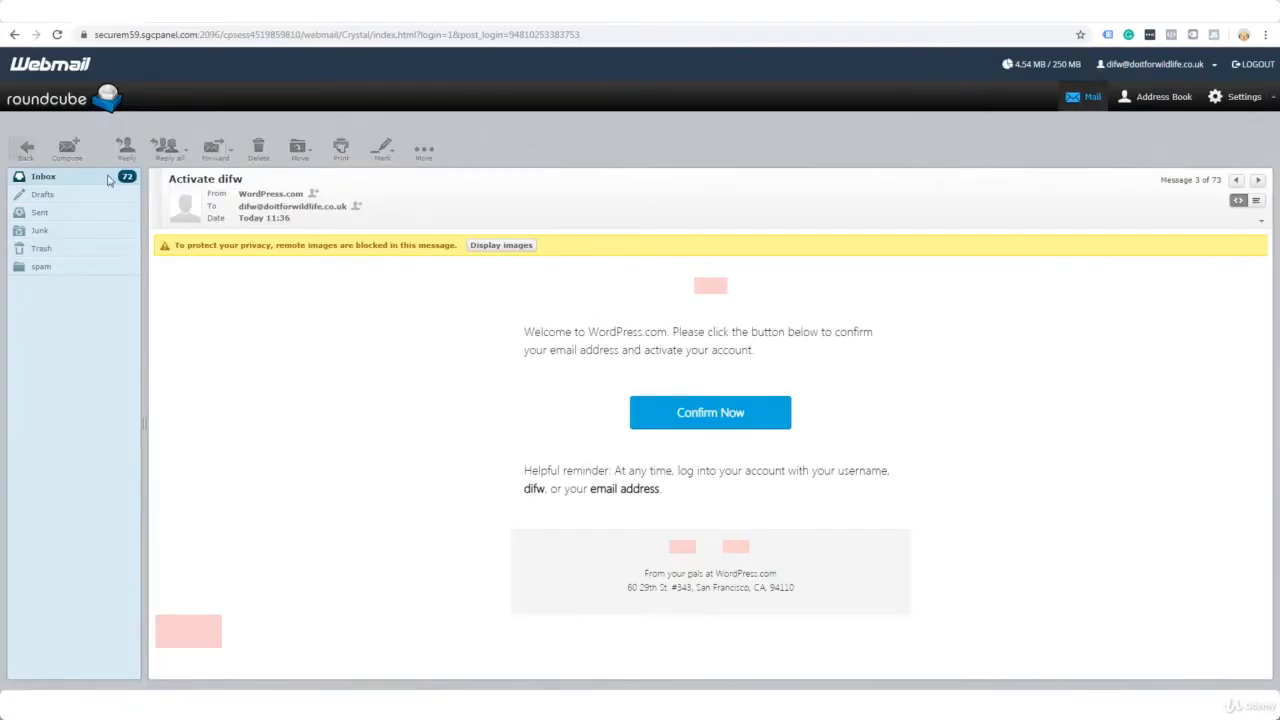
{"action": "left_click", "coordinate": [108, 178]}
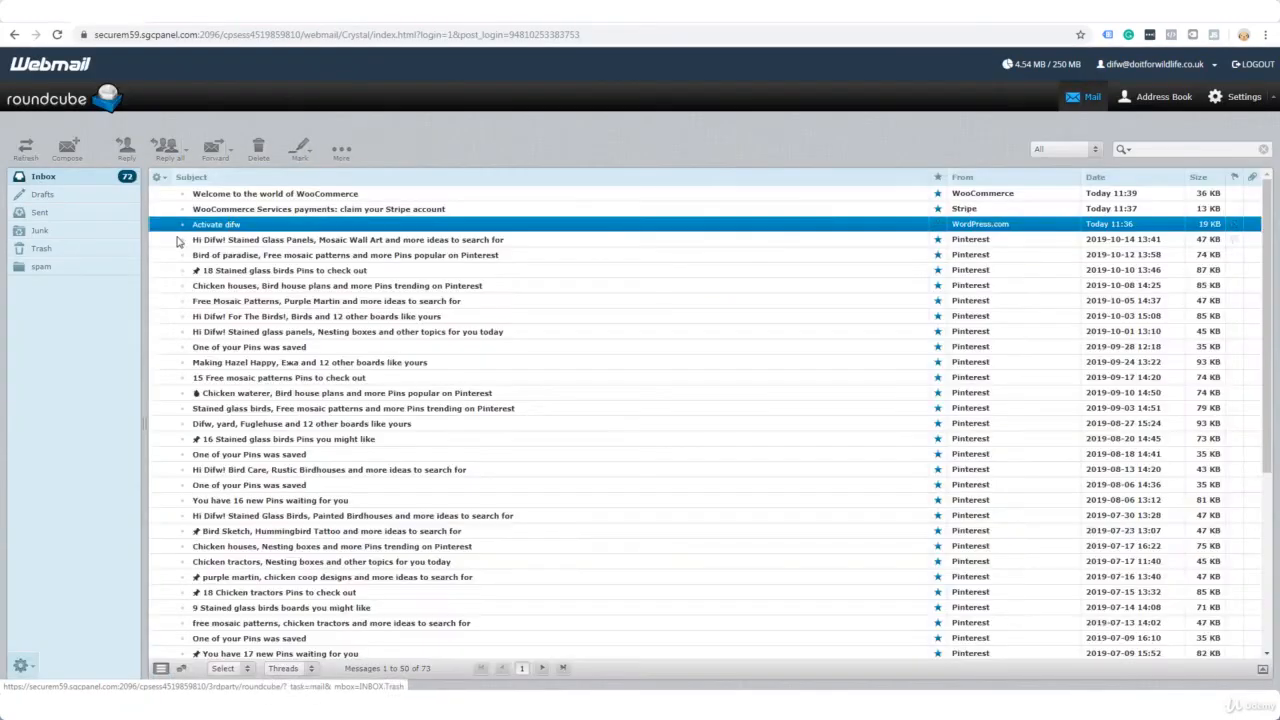
{"action": "left_click", "coordinate": [235, 212]}
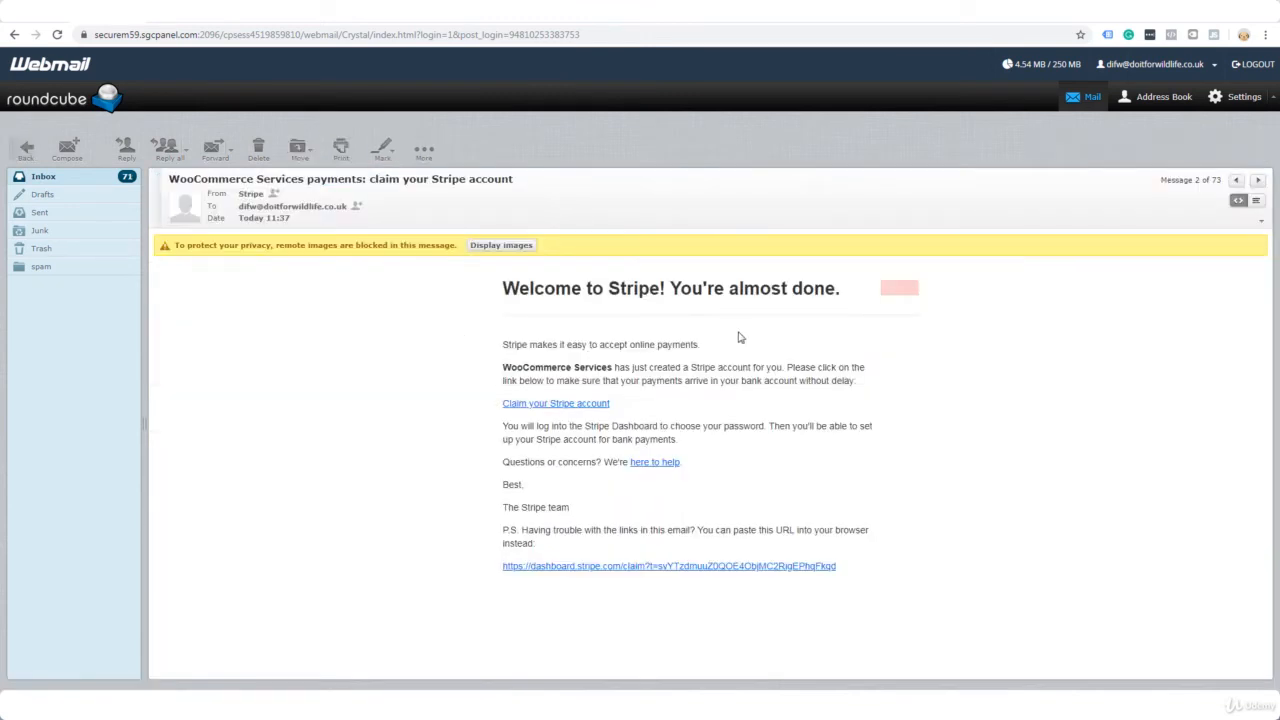
{"action": "left_click", "coordinate": [513, 246]}
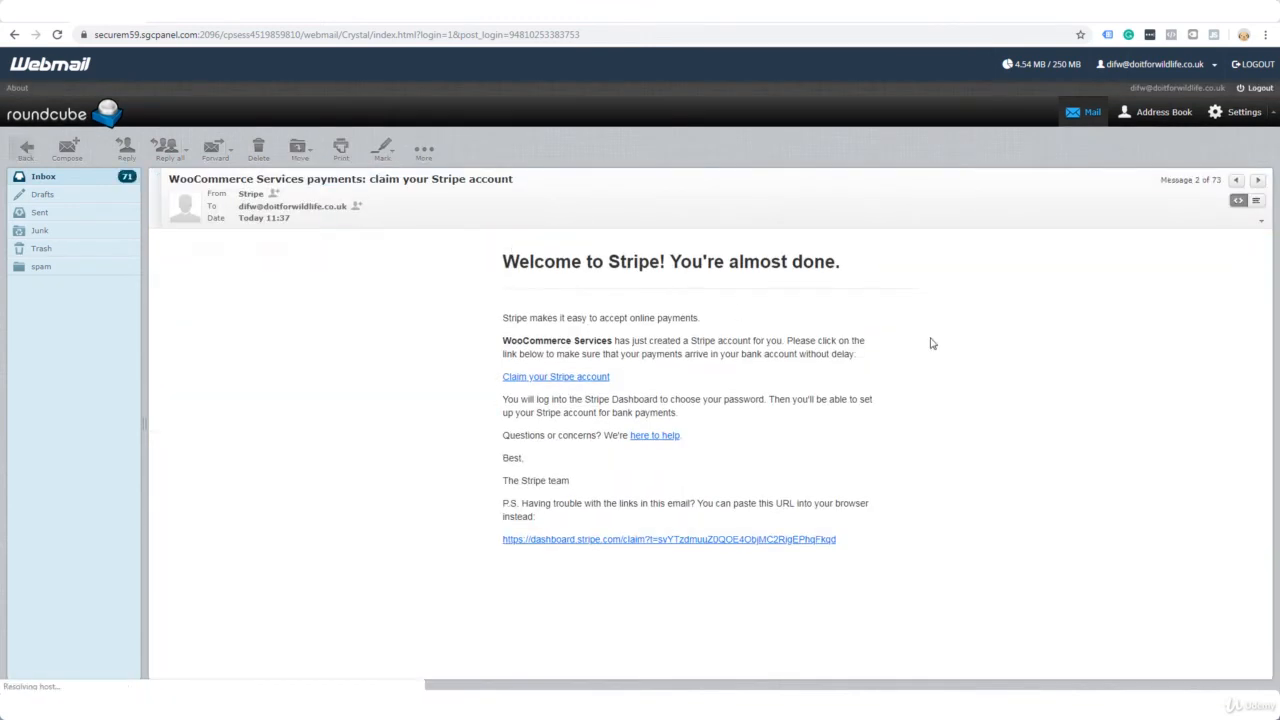
{"action": "left_click", "coordinate": [592, 378]}
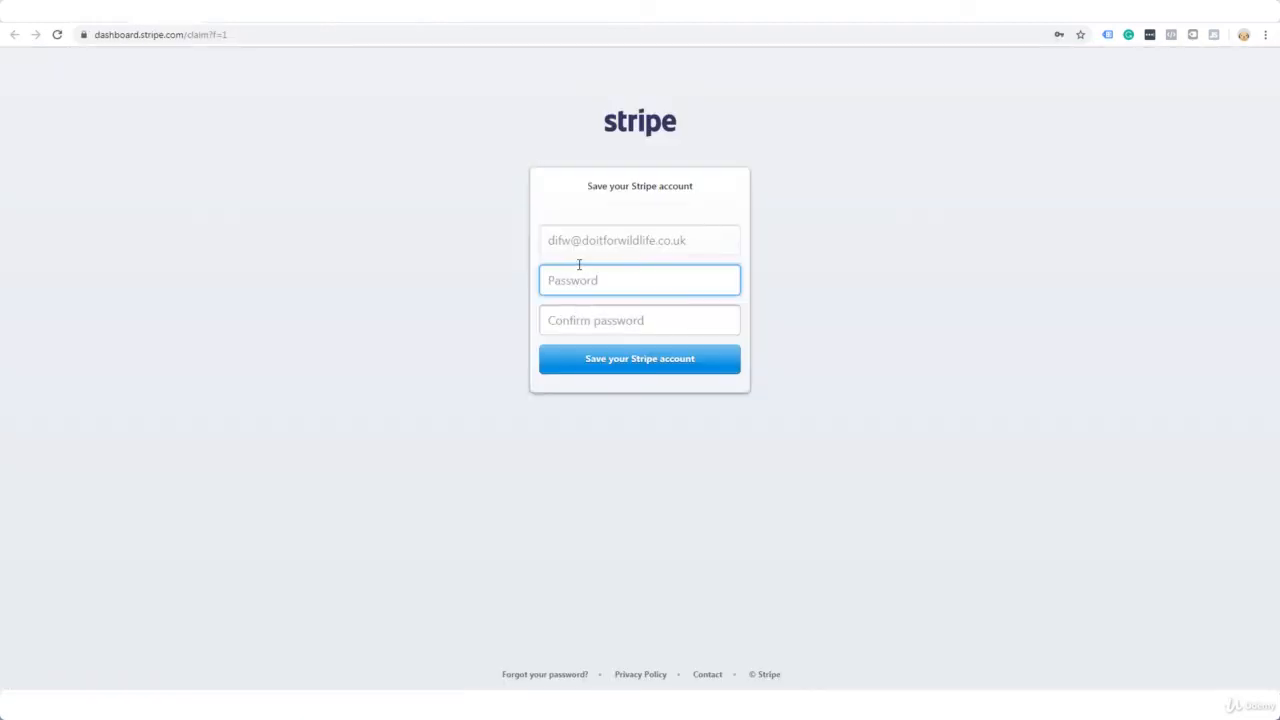
- Enter and confirm the password for the claimed Stripe account, save the account and proceed to its dashboard
{"action": "key", "text": "ctrl+v"}
{"action": "key", "text": "Tab"}
{"action": "key", "text": "ctrl+v"}
{"action": "left_click", "coordinate": [608, 360]}
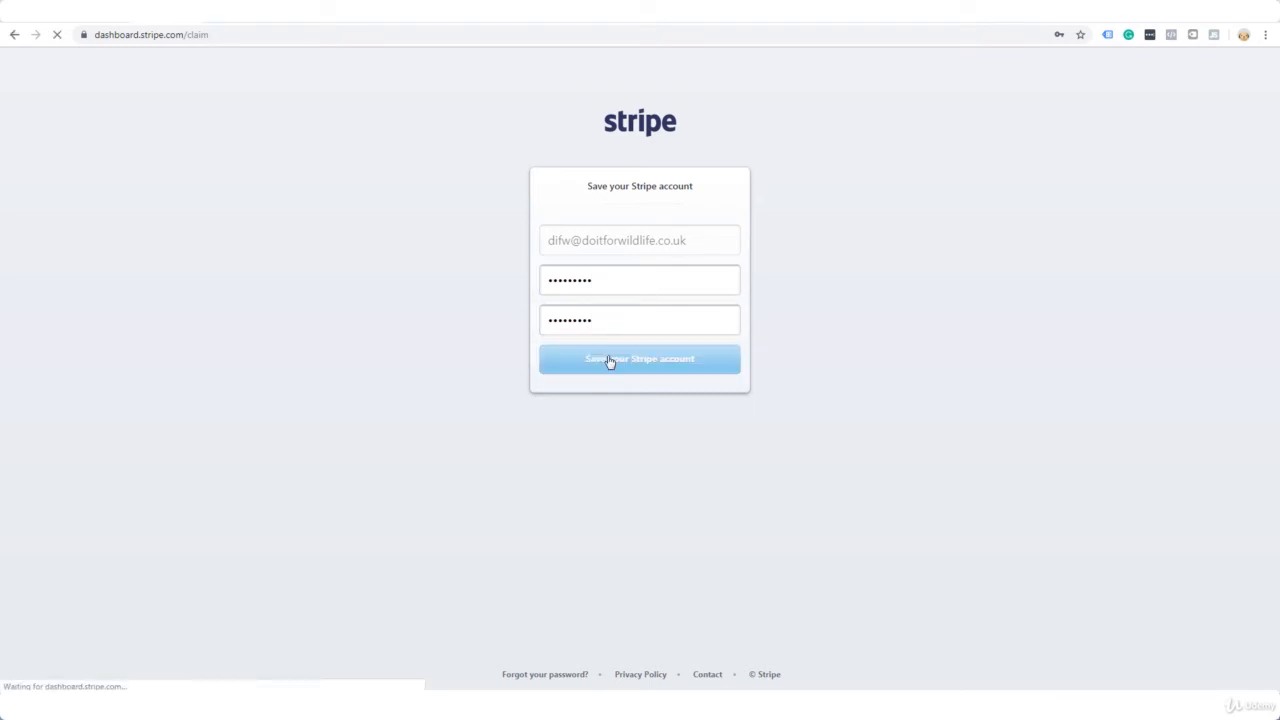
{"action": "left_click", "coordinate": [640, 300]}
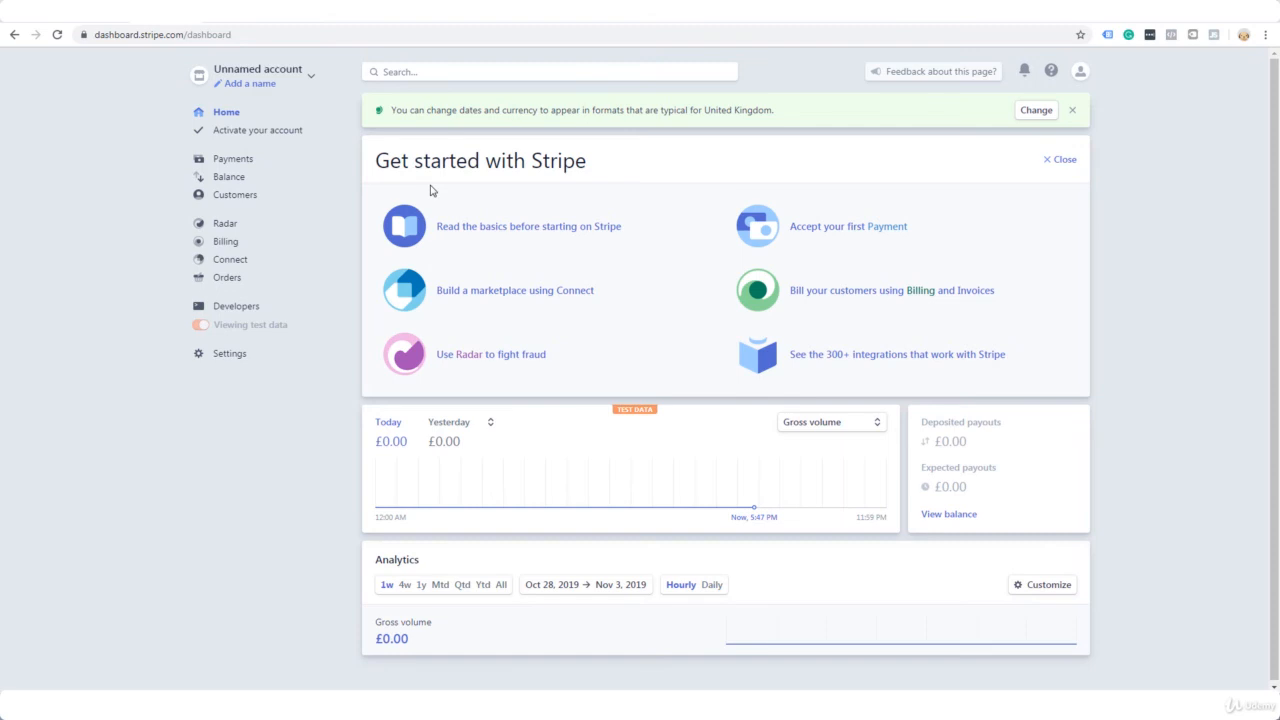
{"action": "mouse_move", "coordinate": [220, 328]}
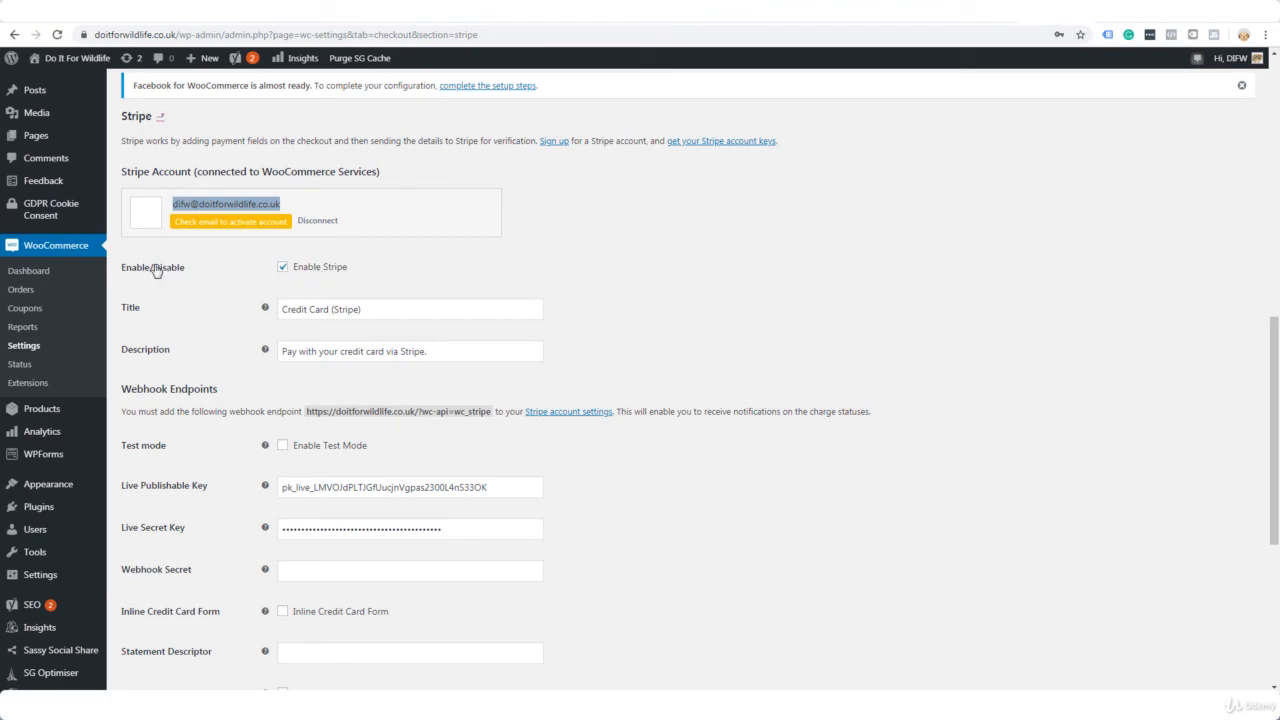
- Switch back to WooCommerce and return to the payment settings to review the list of payment methods
{"action": "scroll", "coordinate": [277, 286], "scroll_direction": "up", "scroll_amount": 10}
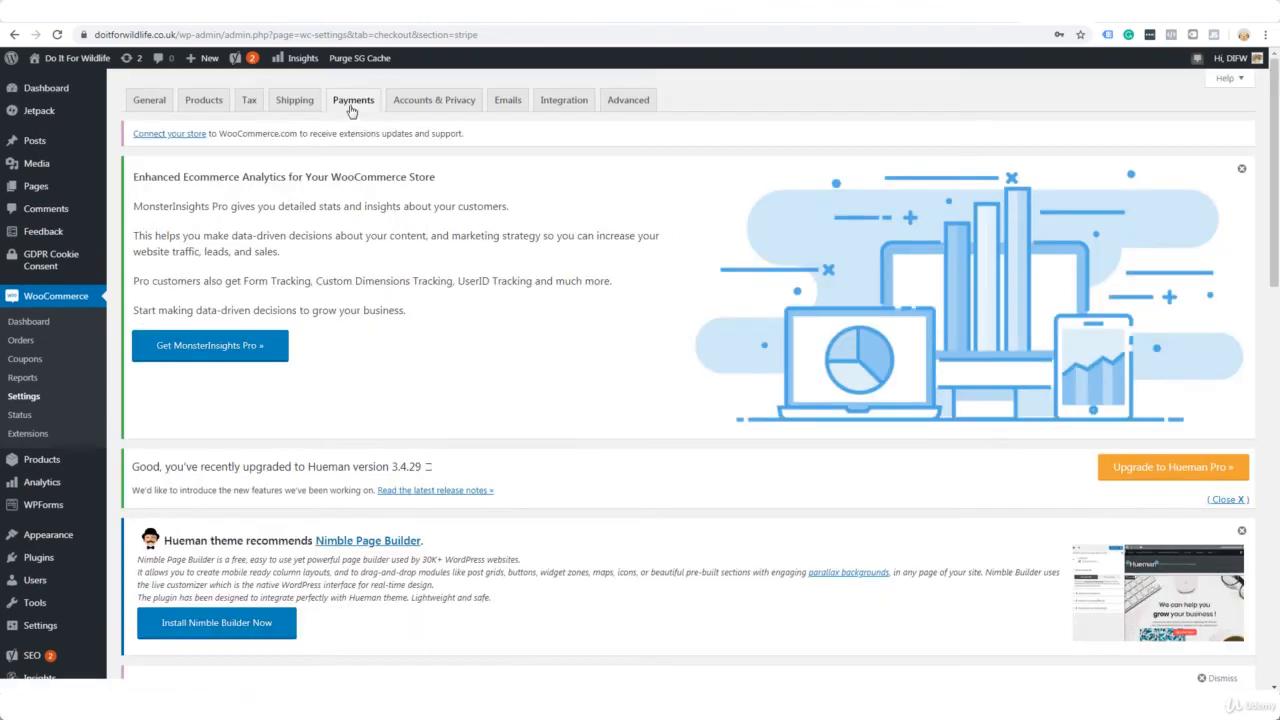
{"action": "left_click", "coordinate": [351, 104]}
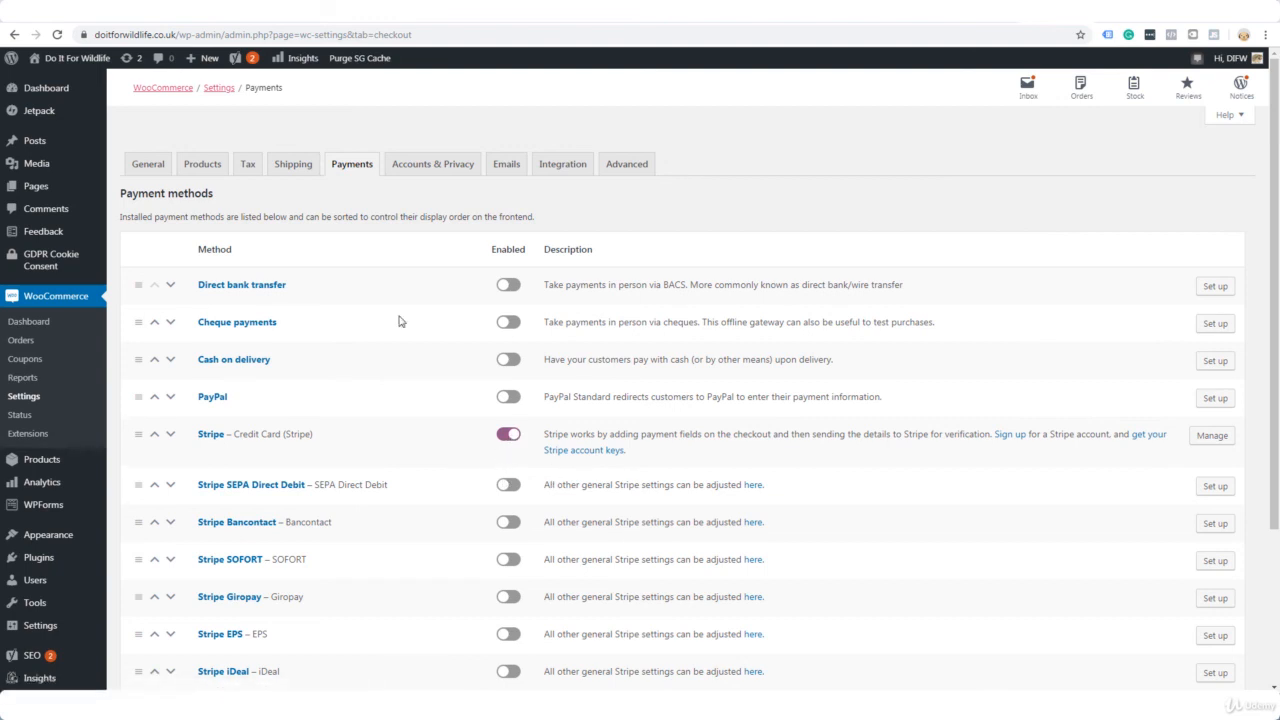
{"action": "scroll", "coordinate": [400, 310], "scroll_direction": "down", "scroll_amount": 3}
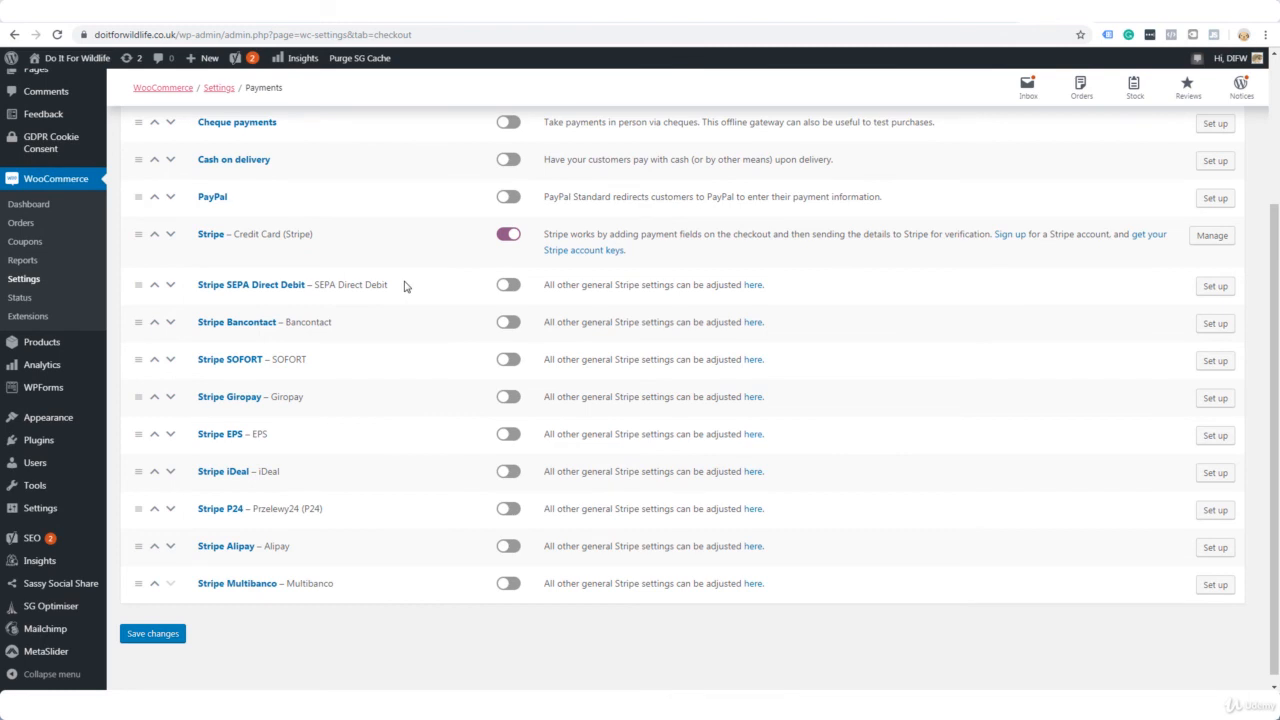